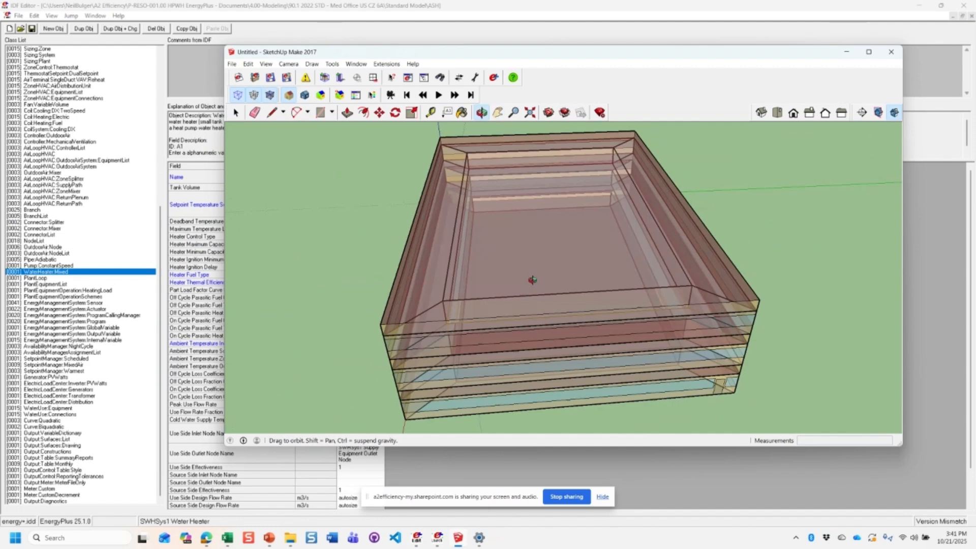
- Orbit the office building model to a corner view and display it with opaque faces instead of X-ray
{"action": "scroll", "coordinate": [437, 268], "scroll_direction": "down", "scroll_amount": 2}
{"action": "mouse_move", "coordinate": [437, 268]}
{"action": "left_mouse_down"}
{"action": "mouse_move", "coordinate": [556, 281]}
{"action": "mouse_move", "coordinate": [556, 251]}
{"action": "mouse_move", "coordinate": [573, 320]}
{"action": "mouse_move", "coordinate": [504, 292]}
{"action": "left_mouse_up"}
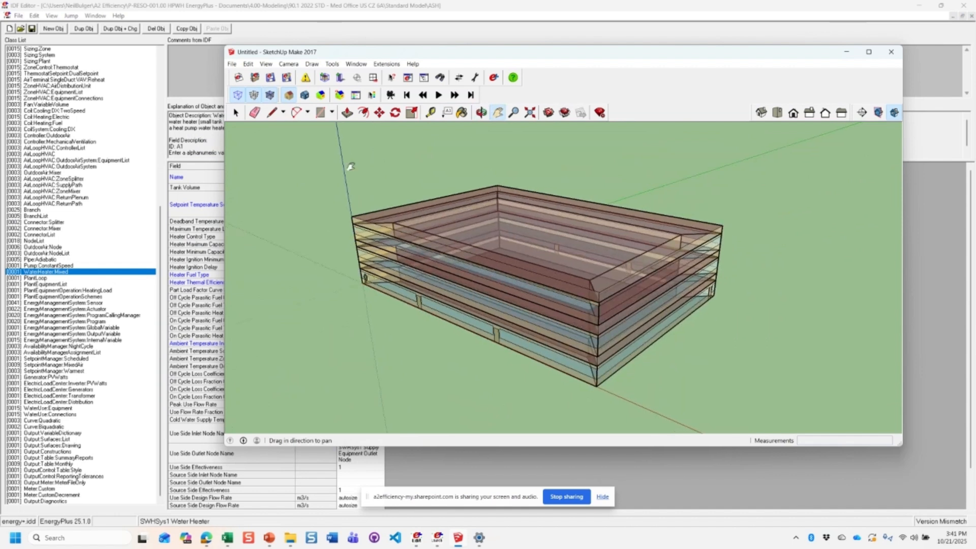
{"action": "left_click", "coordinate": [271, 96]}
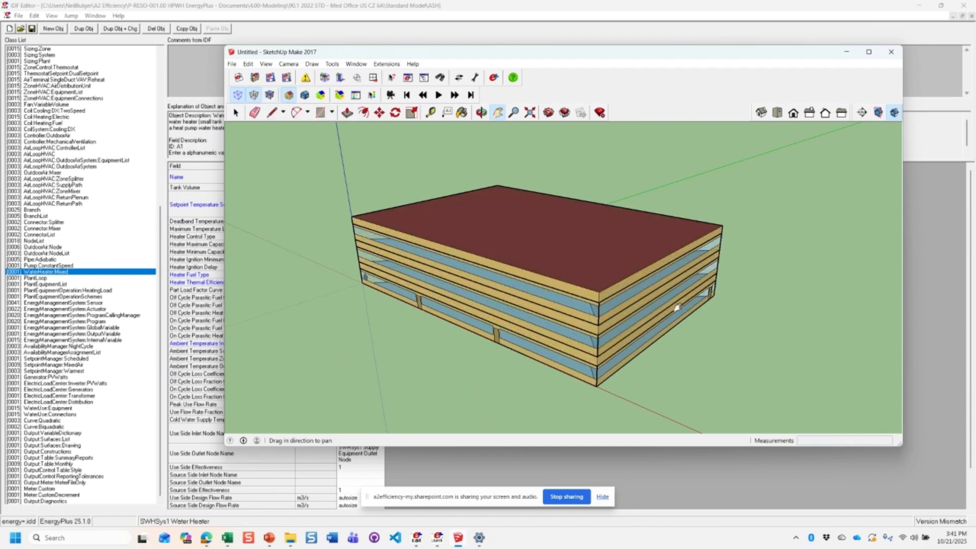
{"action": "left_click_drag", "start_coordinate": [677, 307], "coordinate": [630, 291]}
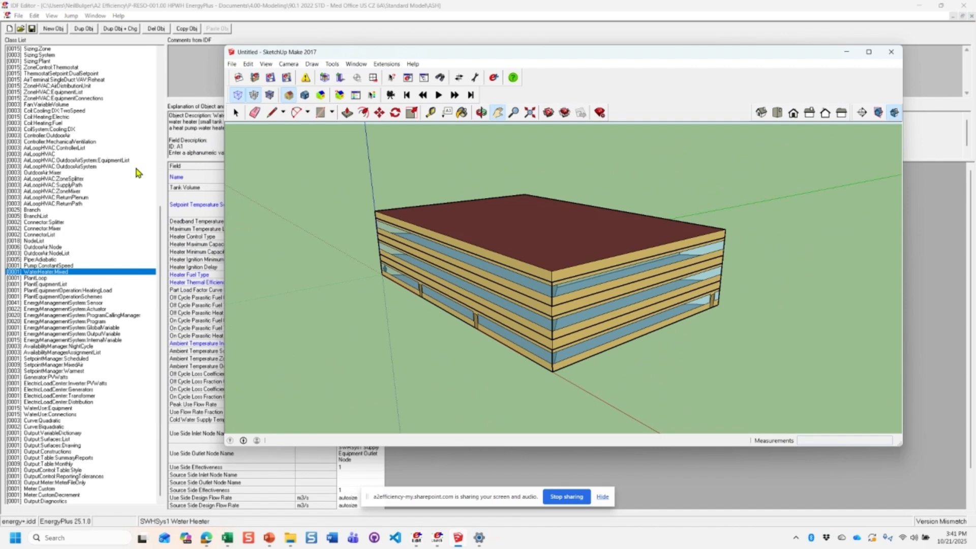
- Switch to IDF Editor and examine the WaterHeater:Mixed object's fields, widening the value column to show full names
{"action": "left_click", "coordinate": [159, 250]}
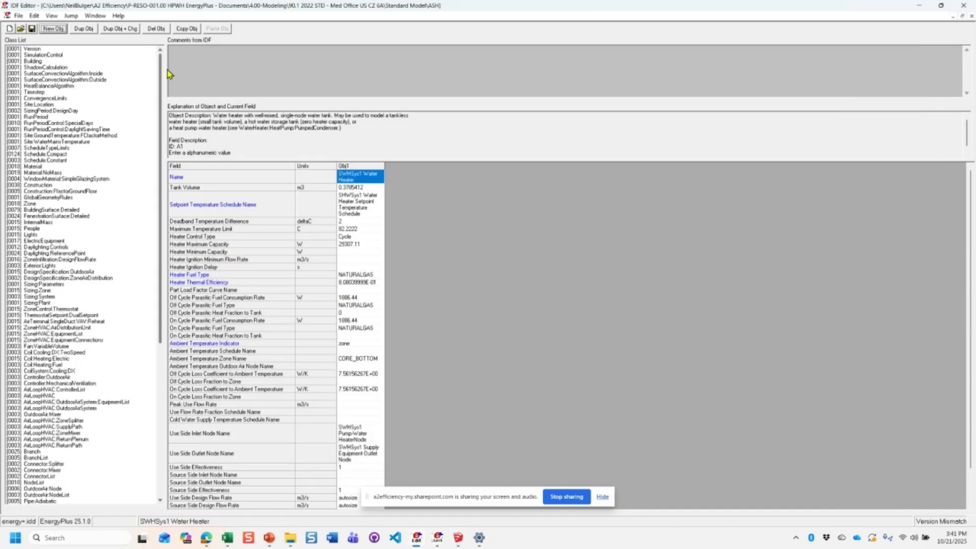
{"action": "scroll", "coordinate": [60, 434], "scroll_direction": "down", "scroll_amount": 1}
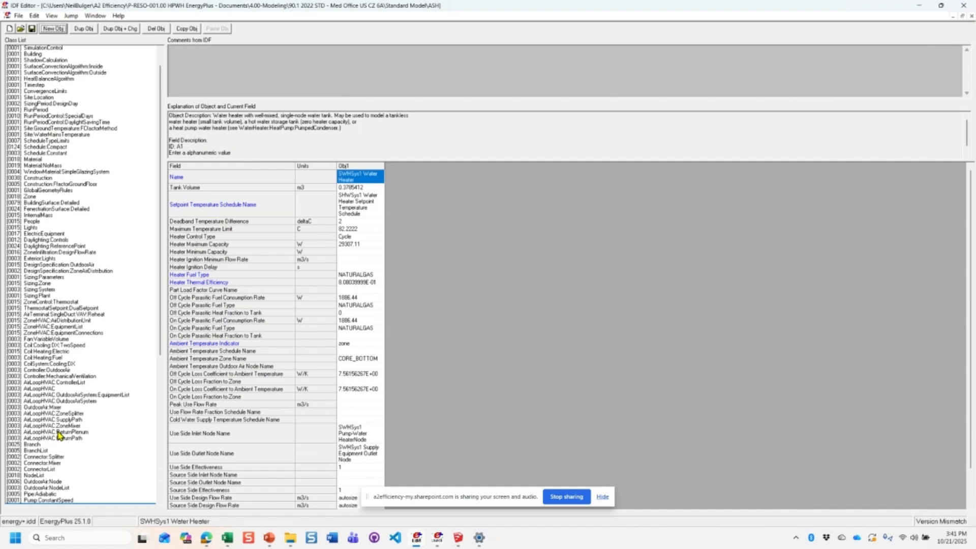
{"action": "scroll", "coordinate": [60, 434], "scroll_direction": "down", "scroll_amount": 10}
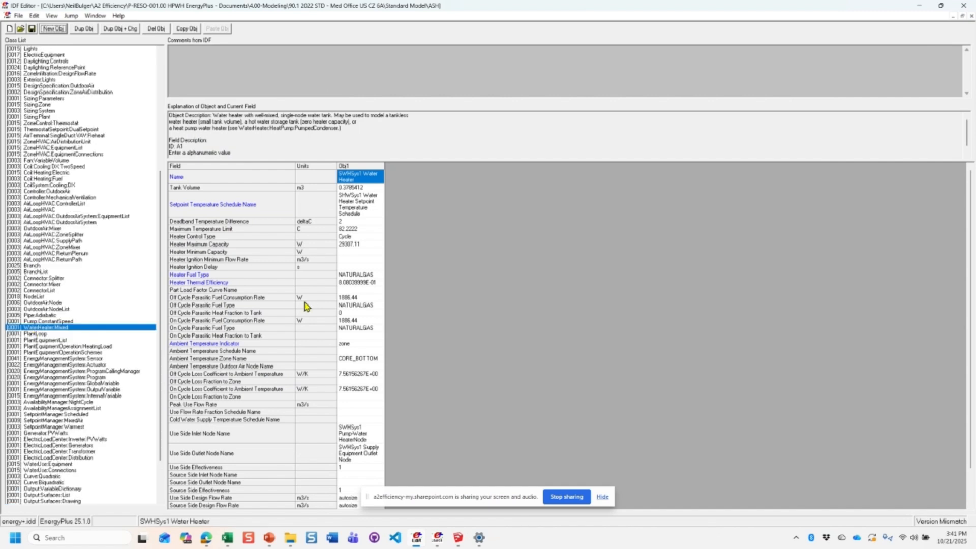
{"action": "left_click", "coordinate": [358, 259]}
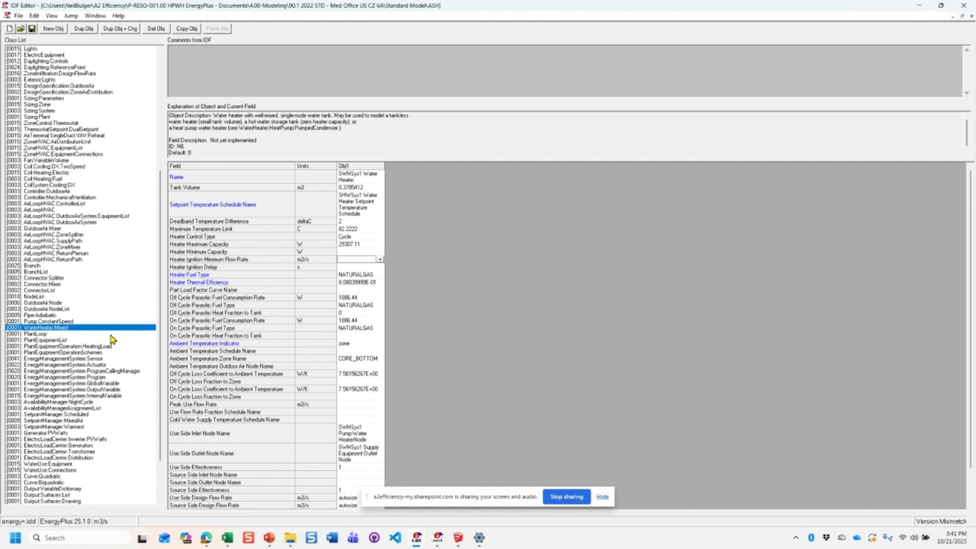
{"action": "left_click_drag", "start_coordinate": [385, 172], "coordinate": [419, 166]}
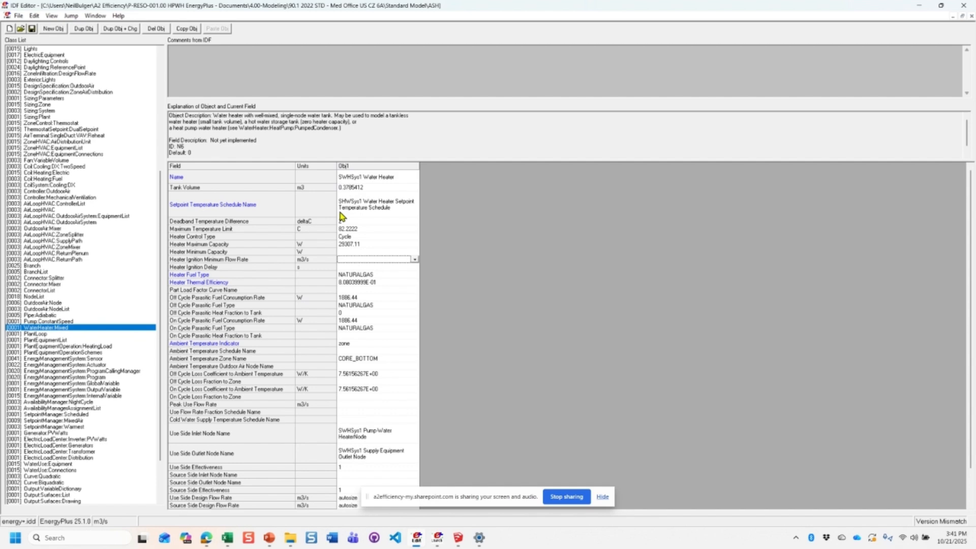
- Bring up the medium office heat pump water heater (HPWH) example IDF in place of the standard model
{"action": "left_click", "coordinate": [952, 17]}
{"action": "left_click", "coordinate": [461, 43]}
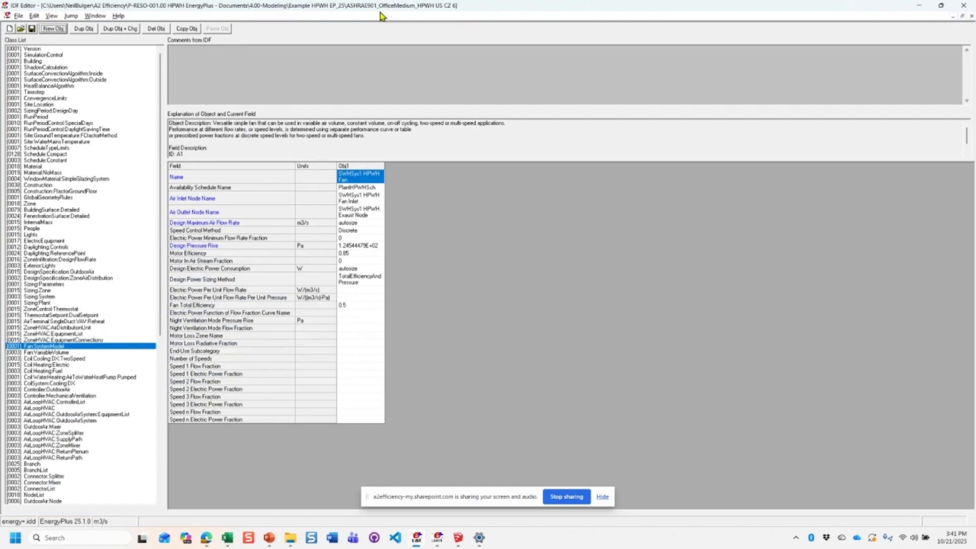
{"action": "left_click", "coordinate": [18, 16]}
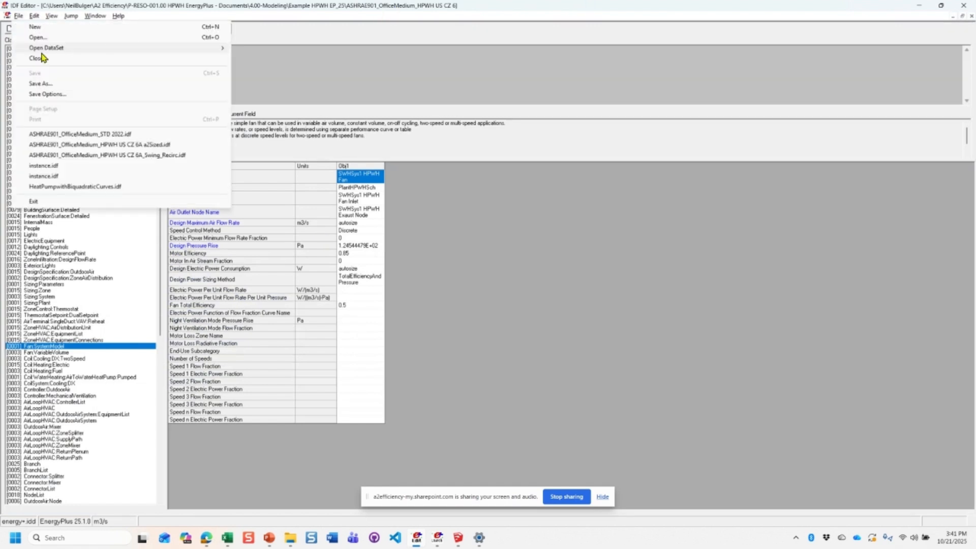
{"action": "left_click", "coordinate": [41, 83]}
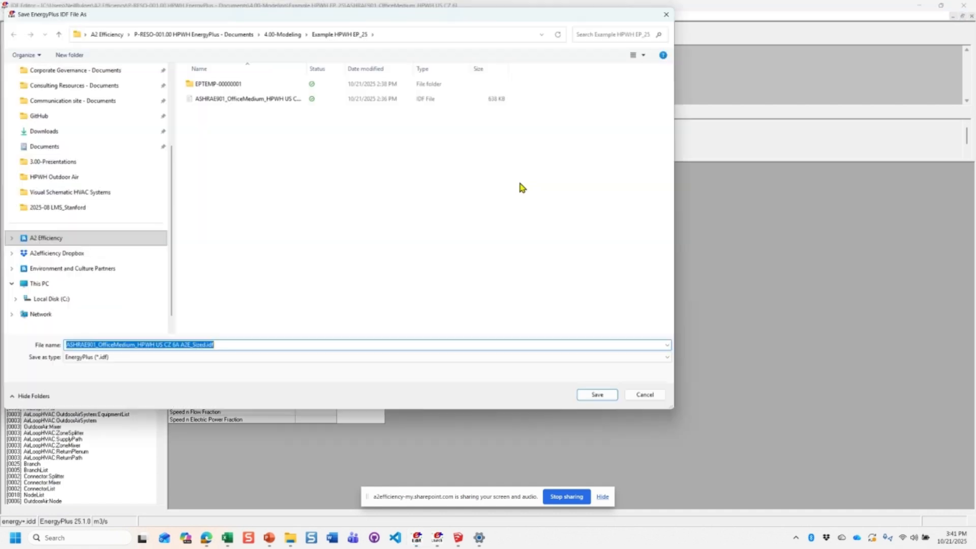
{"action": "key", "text": "Escape"}
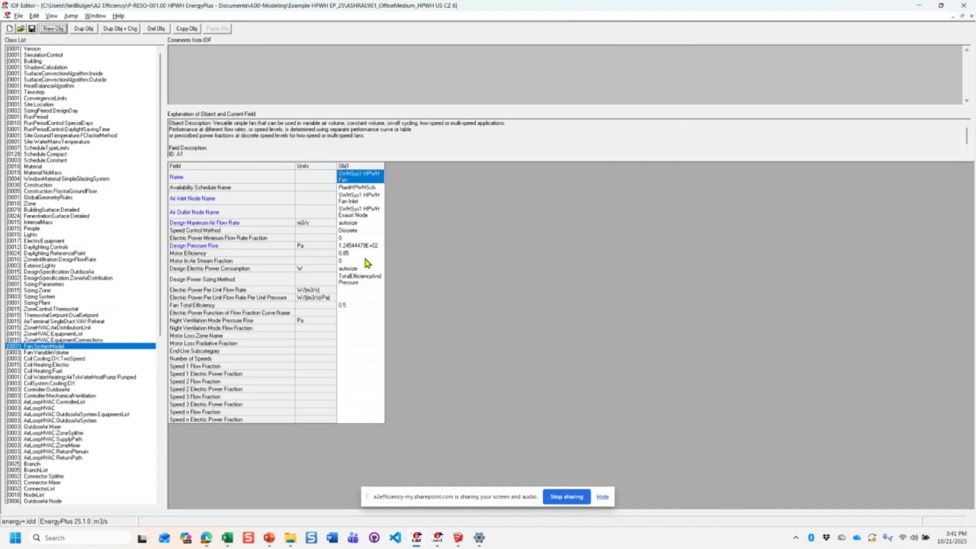
- Show the WaterHeater:HeatPump:PumpedCondenser object and widen its value column to read the full entries
{"action": "left_click", "coordinate": [81, 377]}
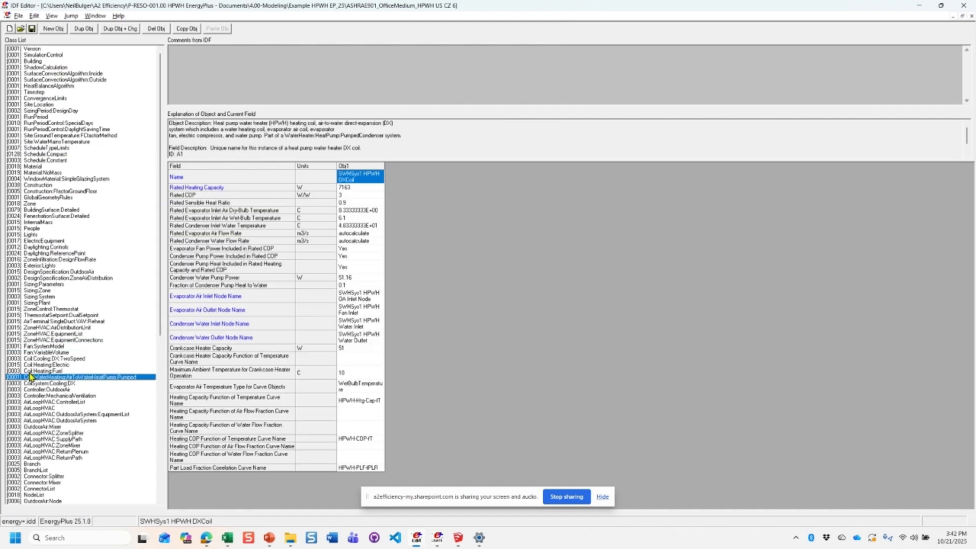
{"action": "scroll", "coordinate": [27, 424], "scroll_direction": "down", "scroll_amount": 5}
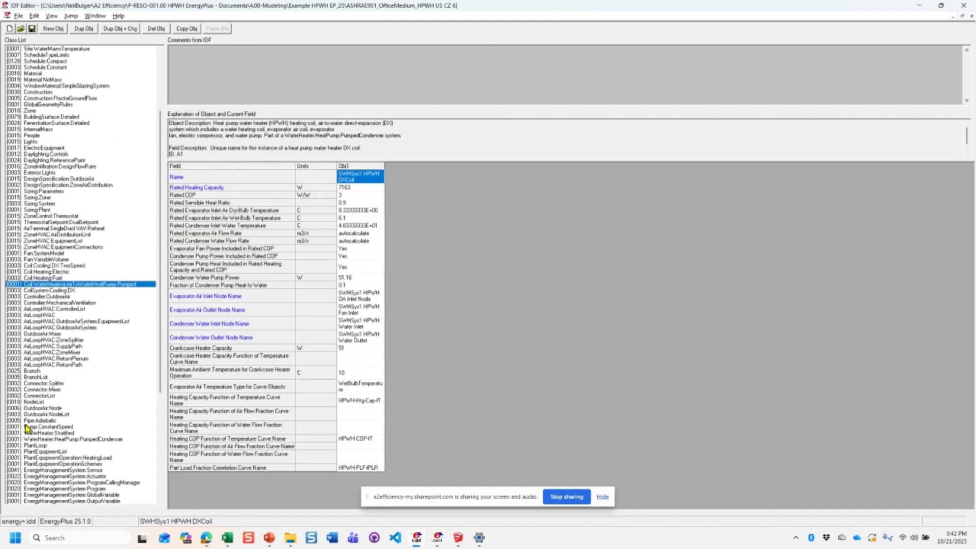
{"action": "left_click", "coordinate": [33, 439]}
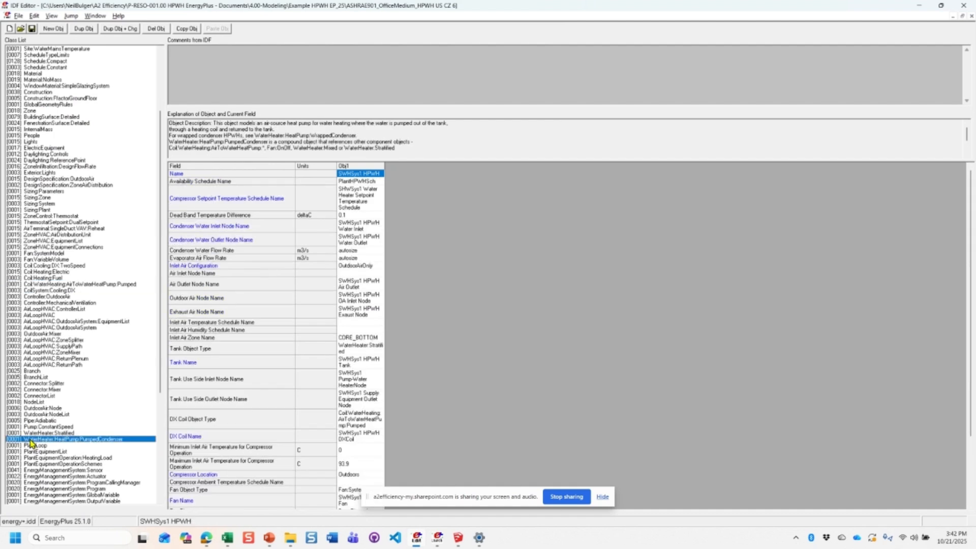
{"action": "left_click_drag", "start_coordinate": [385, 166], "coordinate": [480, 166]}
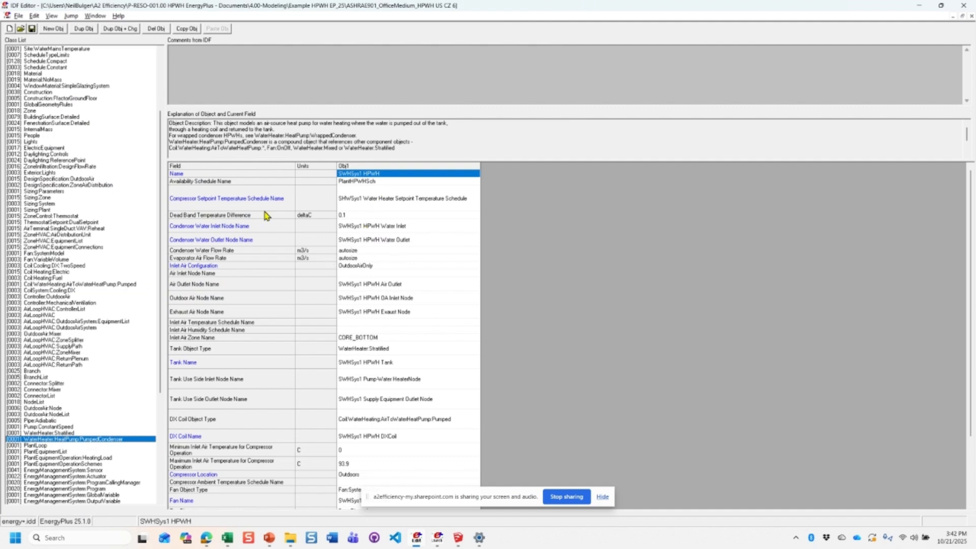
{"action": "scroll", "coordinate": [325, 392], "scroll_direction": "down", "scroll_amount": 1}
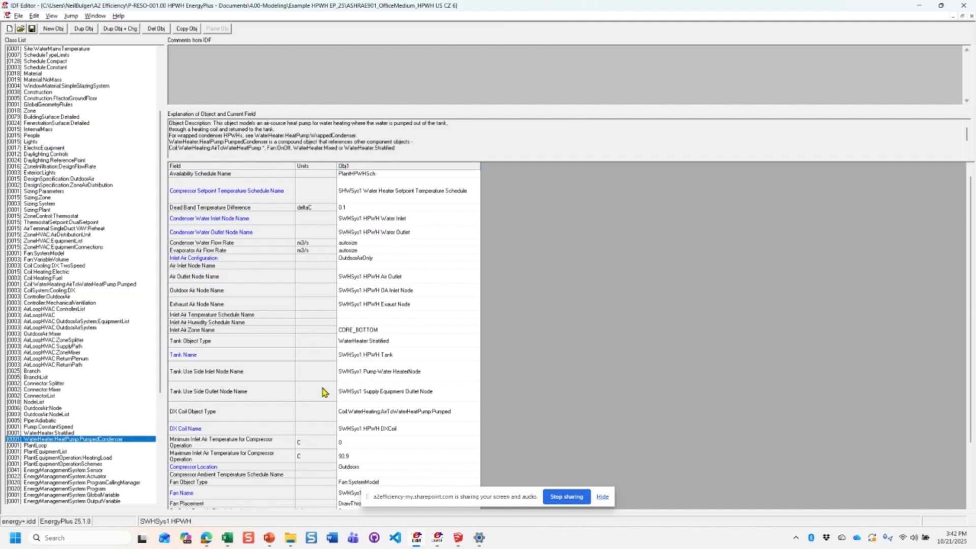
- Examine the tank object type and tank name referenced by the heat pump water heater
{"action": "left_click", "coordinate": [361, 356]}
{"action": "left_click", "coordinate": [364, 341]}
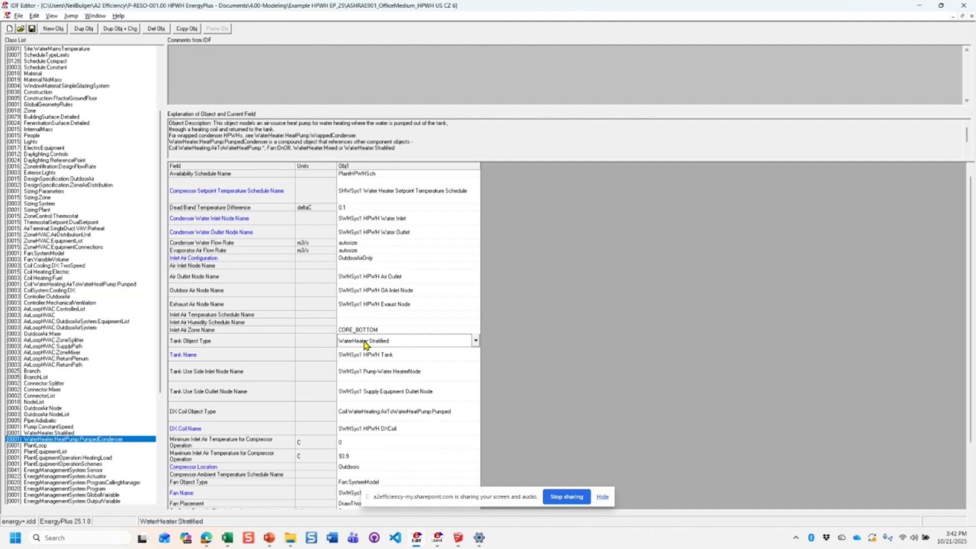
{"action": "left_click", "coordinate": [399, 356]}
{"action": "scroll", "coordinate": [377, 389], "scroll_direction": "down", "scroll_amount": 1}
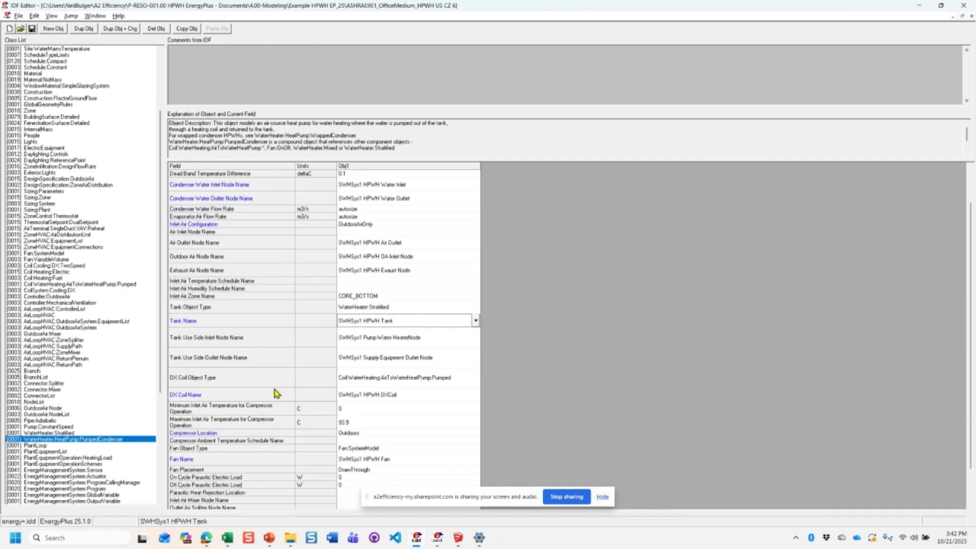
- Review the available DX coil object types without changing the selection, and check the linked DX coil name and fan object type
{"action": "left_click", "coordinate": [374, 379]}
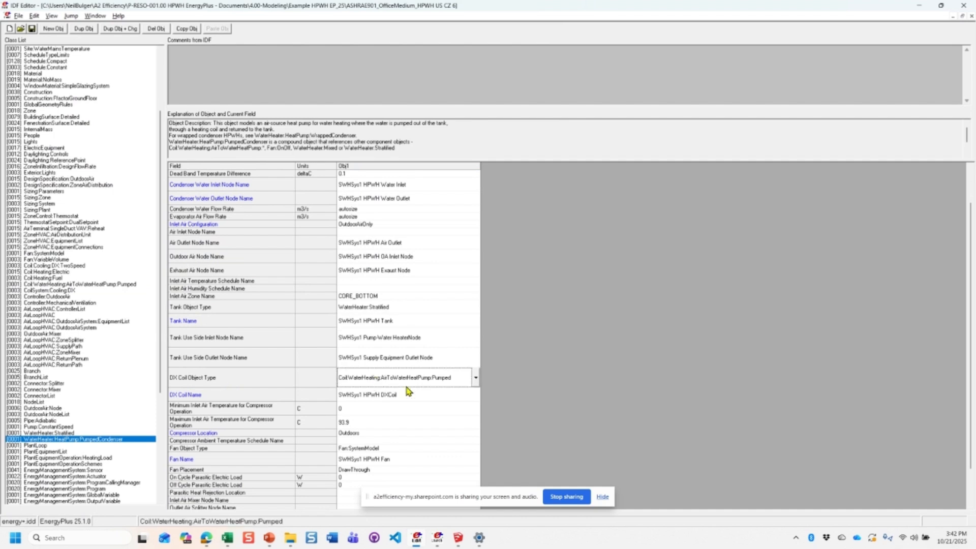
{"action": "left_click", "coordinate": [475, 379]}
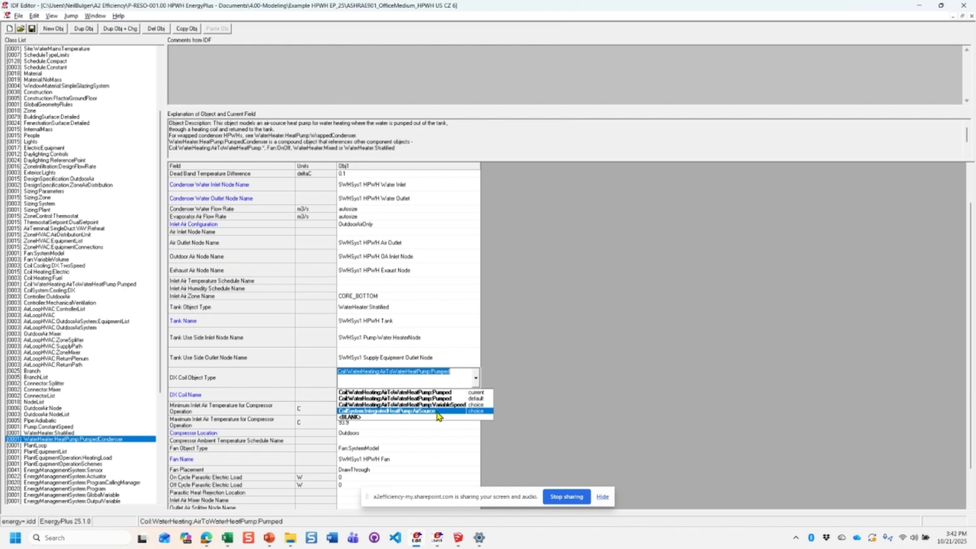
{"action": "left_click", "coordinate": [548, 409]}
{"action": "left_click", "coordinate": [421, 395]}
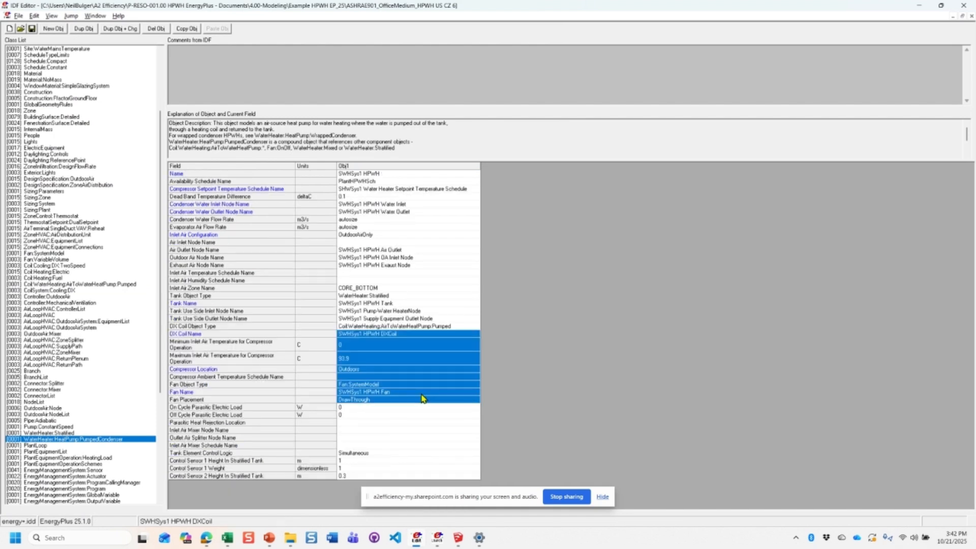
{"action": "left_click", "coordinate": [422, 326]}
{"action": "left_click", "coordinate": [420, 335]}
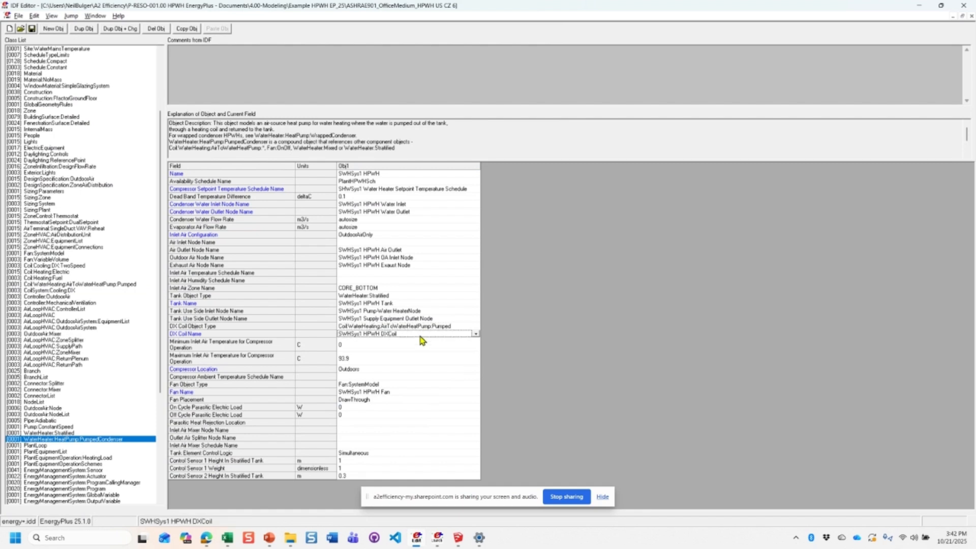
{"action": "left_click", "coordinate": [379, 385]}
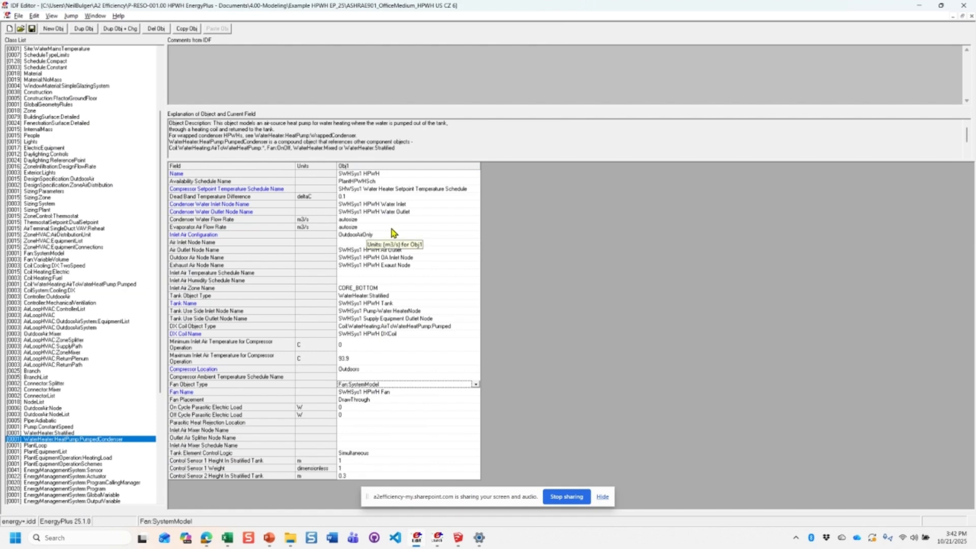
- Check the heat pump water heater's exhaust air node and review the available inlet air configuration options without changing the selection
{"action": "left_click", "coordinate": [412, 236]}
{"action": "left_click", "coordinate": [403, 267]}
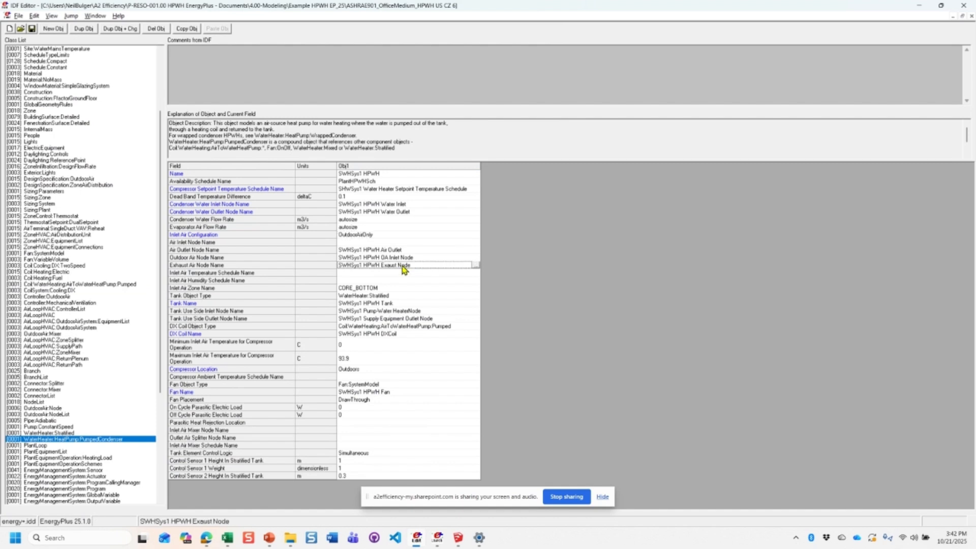
{"action": "left_click", "coordinate": [355, 236]}
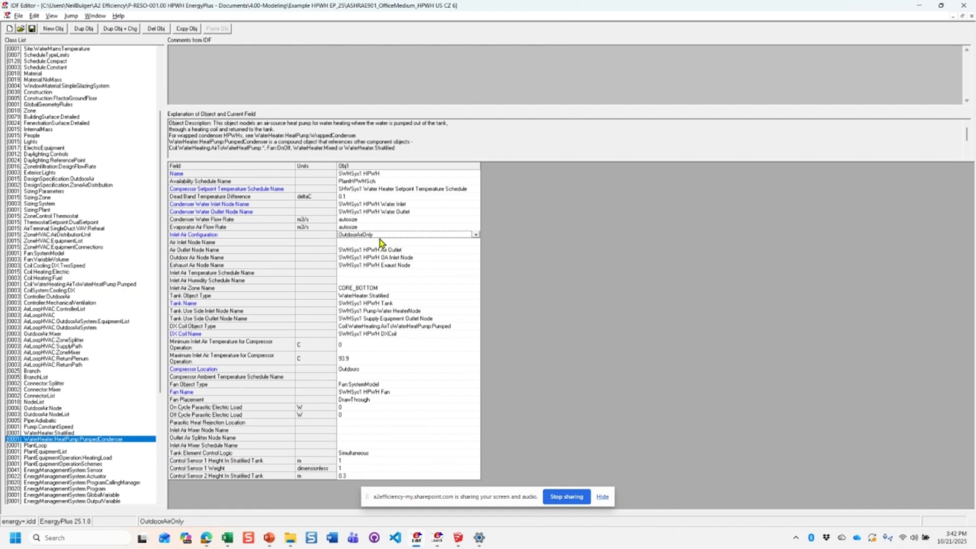
{"action": "left_click", "coordinate": [475, 234]}
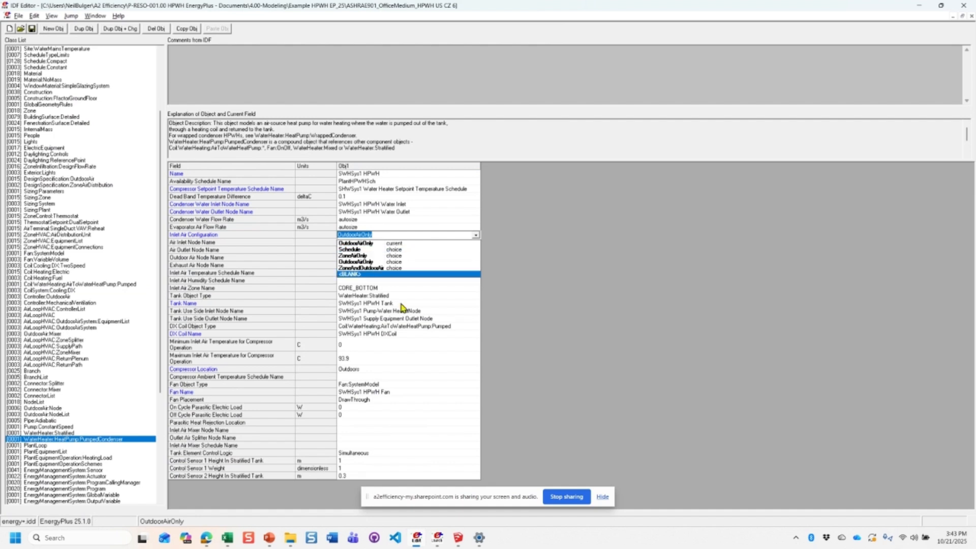
{"action": "left_click", "coordinate": [382, 291]}
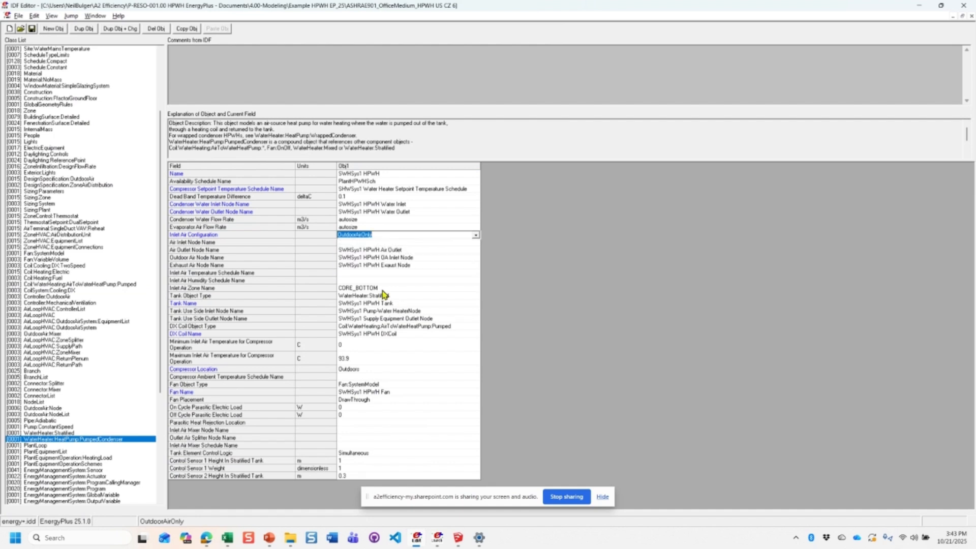
- Examine the inlet air zone name and air node fields against the heat pump water heater's inlet air configuration
{"action": "left_click", "coordinate": [381, 288]}
{"action": "left_click", "coordinate": [373, 291]}
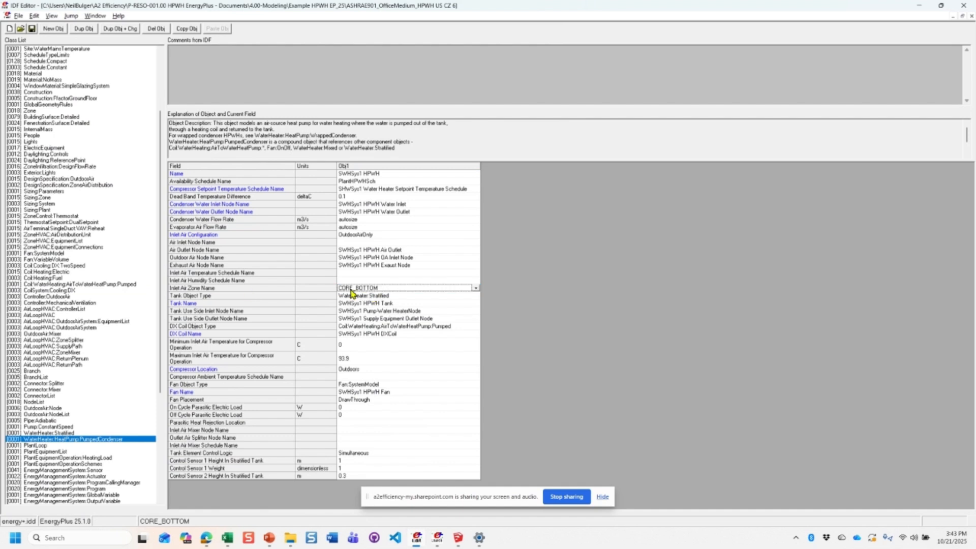
{"action": "left_click", "coordinate": [354, 235]}
{"action": "left_click", "coordinate": [346, 289]}
{"action": "left_click", "coordinate": [346, 243]}
{"action": "left_click_drag", "start_coordinate": [293, 246], "coordinate": [364, 279]}
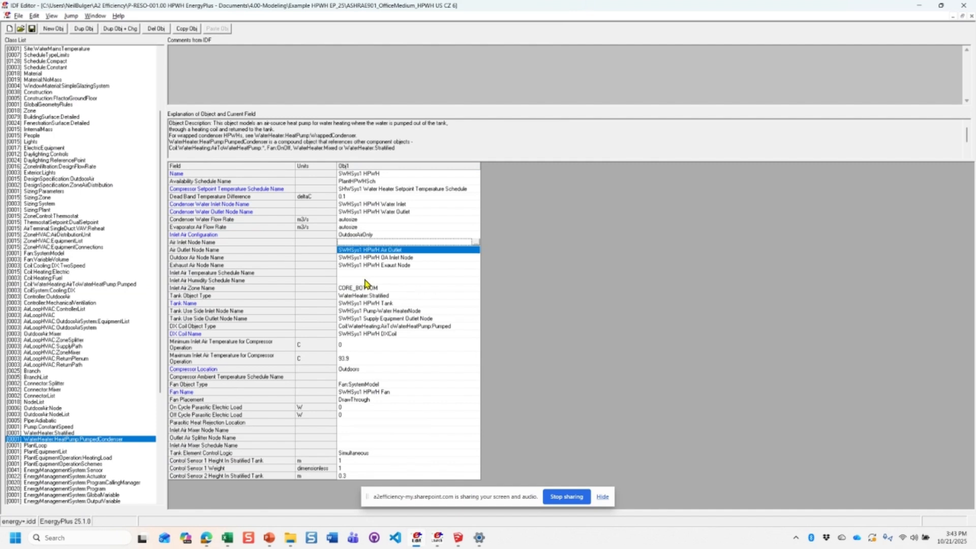
{"action": "key", "text": "Up"}
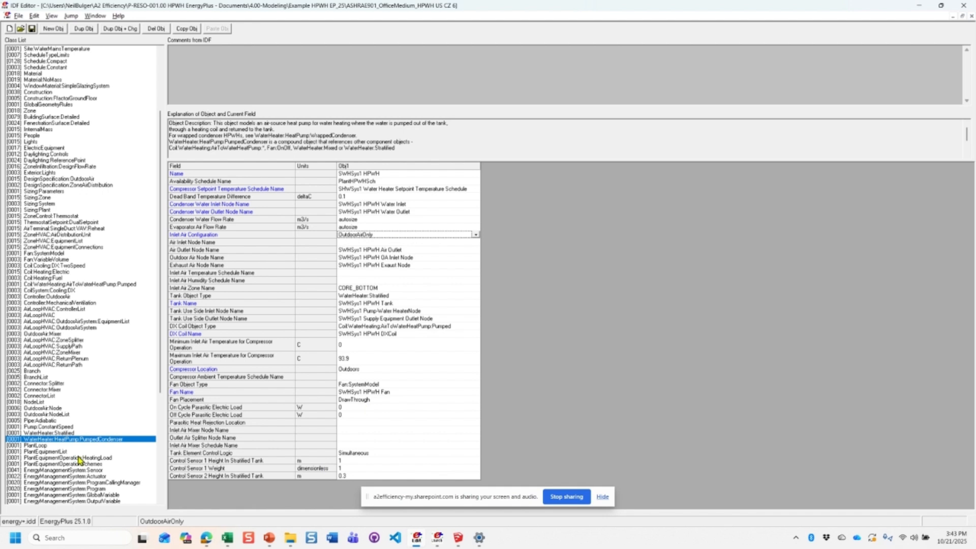
- Show the Coil:WaterHeating:AirToWaterHeatPump:Pumped object, widen its value column, and examine its rated wet-bulb temperature, heating capacity and COP
{"action": "left_click", "coordinate": [98, 284]}
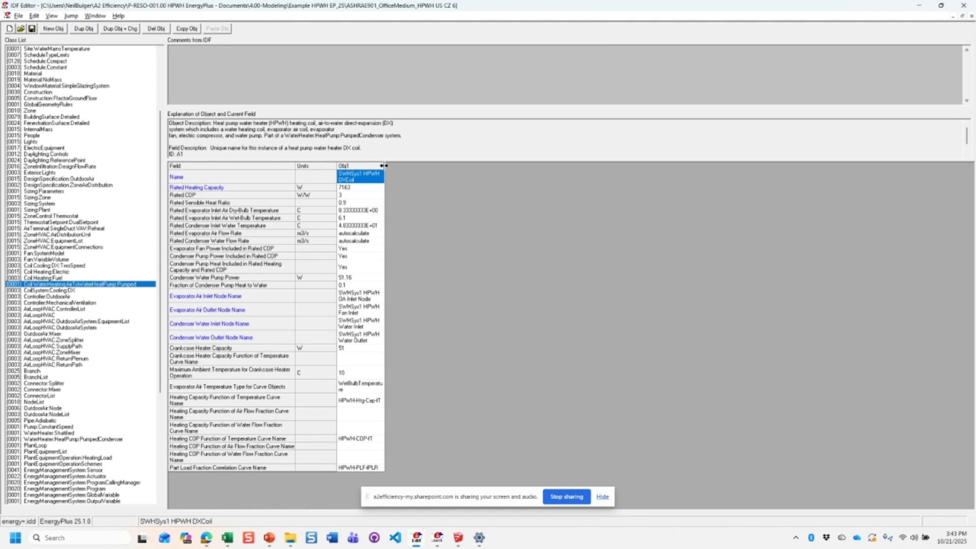
{"action": "left_click_drag", "start_coordinate": [384, 166], "coordinate": [451, 169]}
{"action": "left_click", "coordinate": [394, 217]}
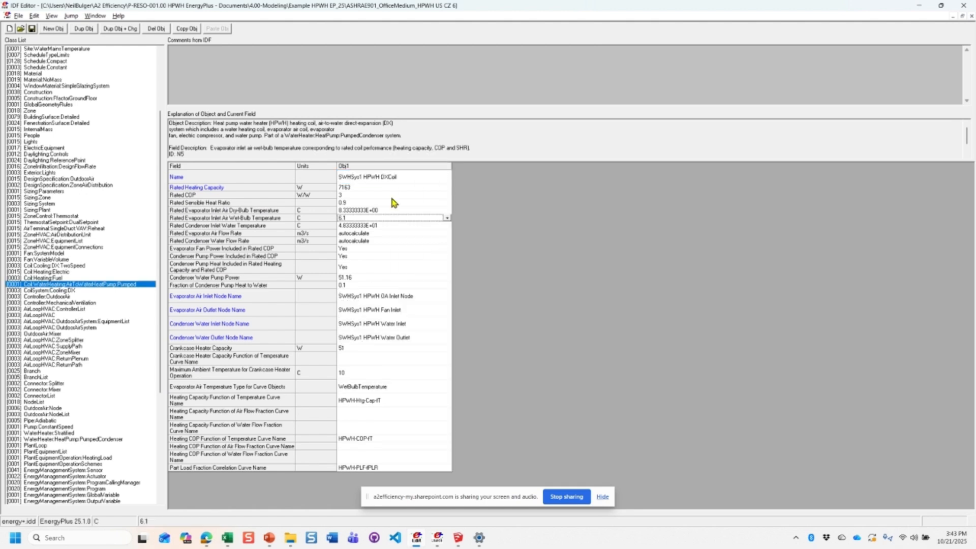
{"action": "left_click", "coordinate": [382, 189]}
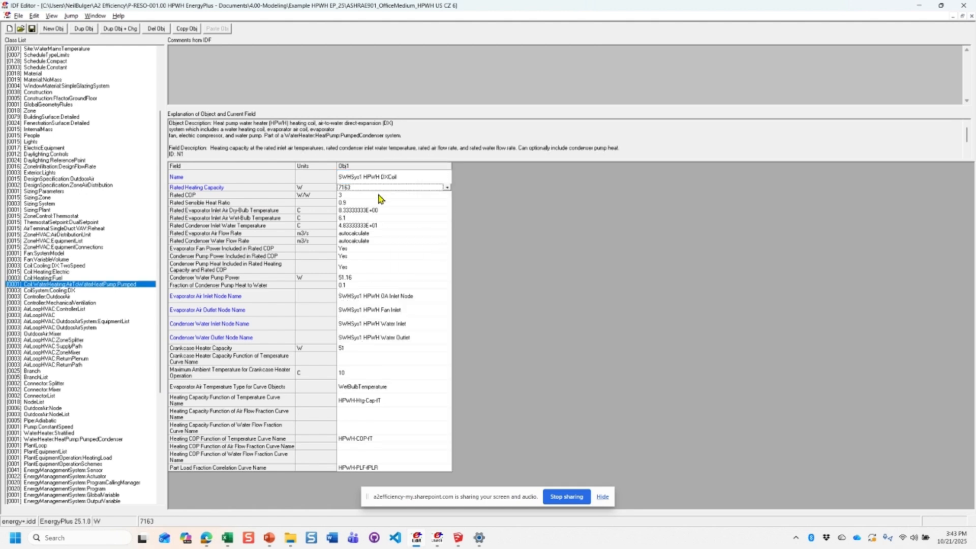
{"action": "left_click", "coordinate": [379, 195]}
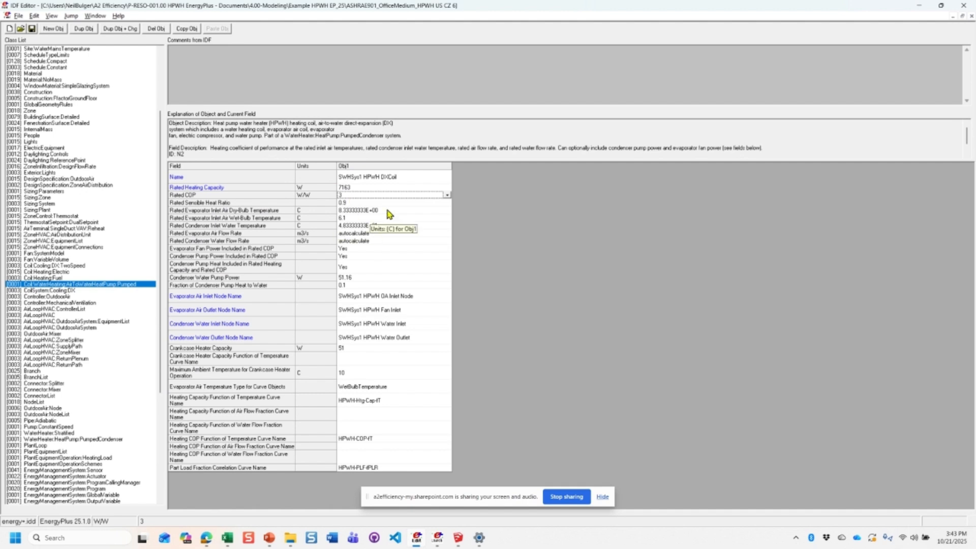
- Display the heat pump coil's values in Inch-Pound units and widen its value column
{"action": "left_click", "coordinate": [387, 211]}
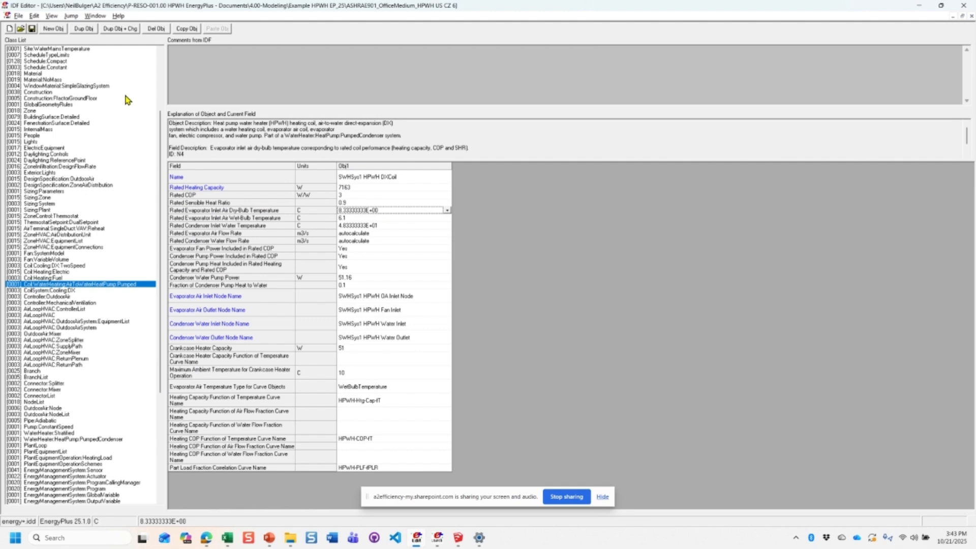
{"action": "left_click", "coordinate": [34, 17]}
{"action": "mouse_move", "coordinate": [52, 16]}
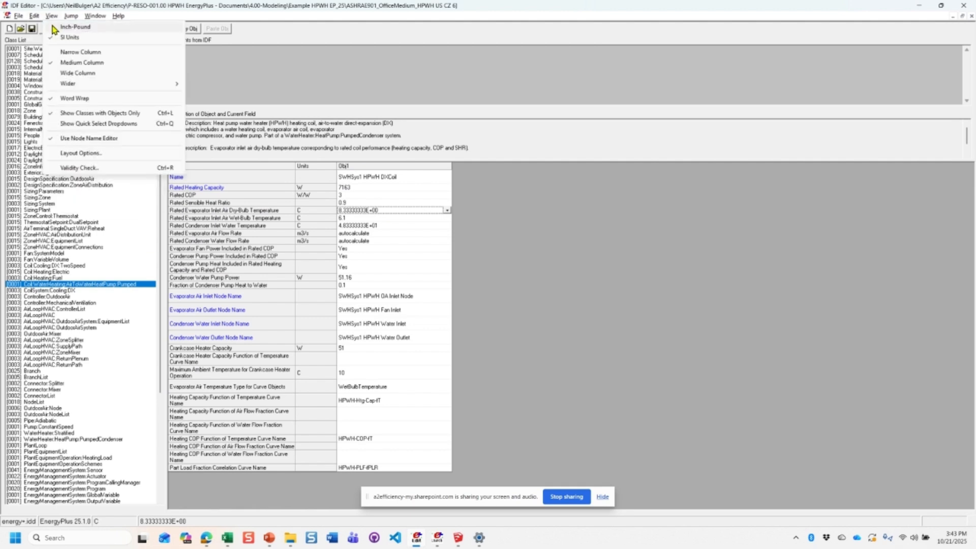
{"action": "left_click", "coordinate": [75, 27]}
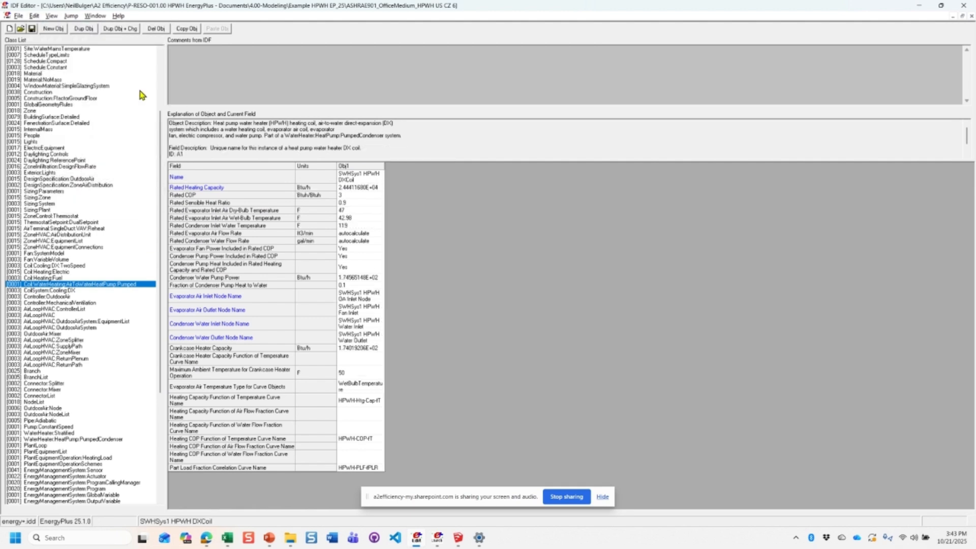
{"action": "double_click", "coordinate": [385, 164]}
- Examine the coil's rated evaporator air temperatures, COP, condenser inlet water temperature, crankcase heater capacity and condenser water pump power
{"action": "left_click", "coordinate": [374, 218]}
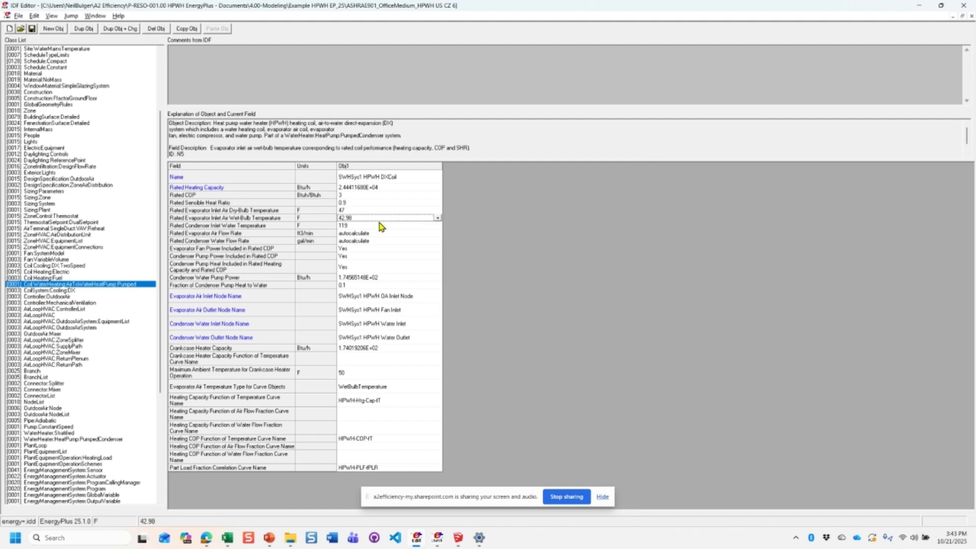
{"action": "left_click", "coordinate": [373, 210]}
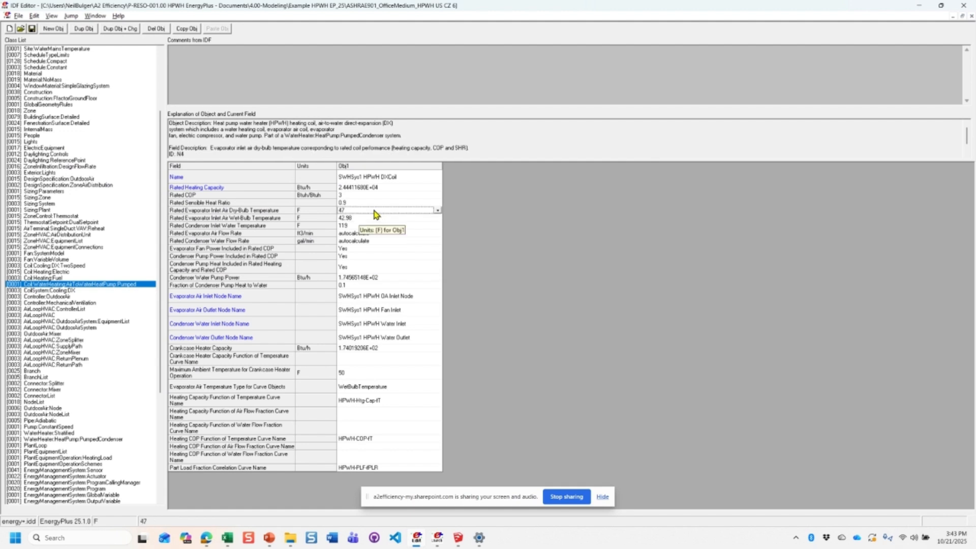
{"action": "left_click", "coordinate": [351, 195]}
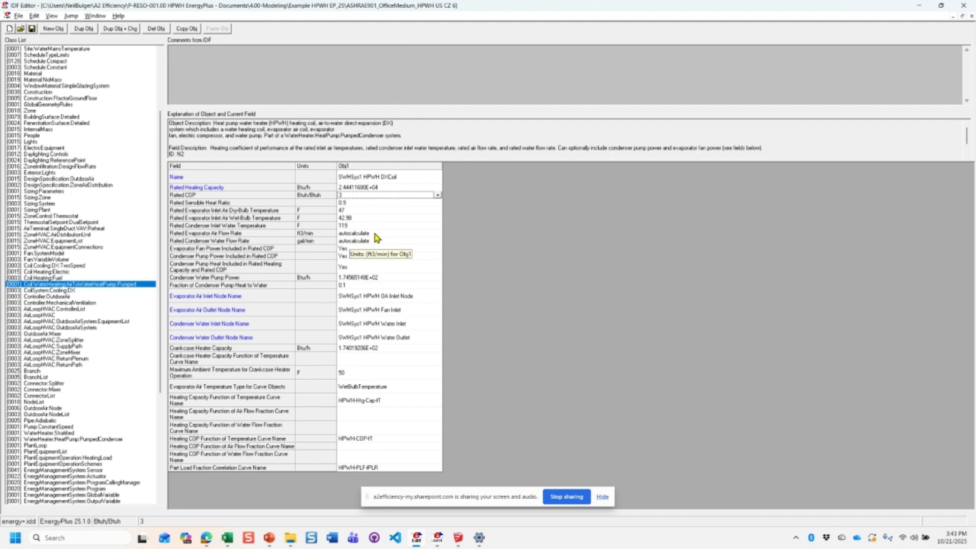
{"action": "left_click", "coordinate": [345, 226]}
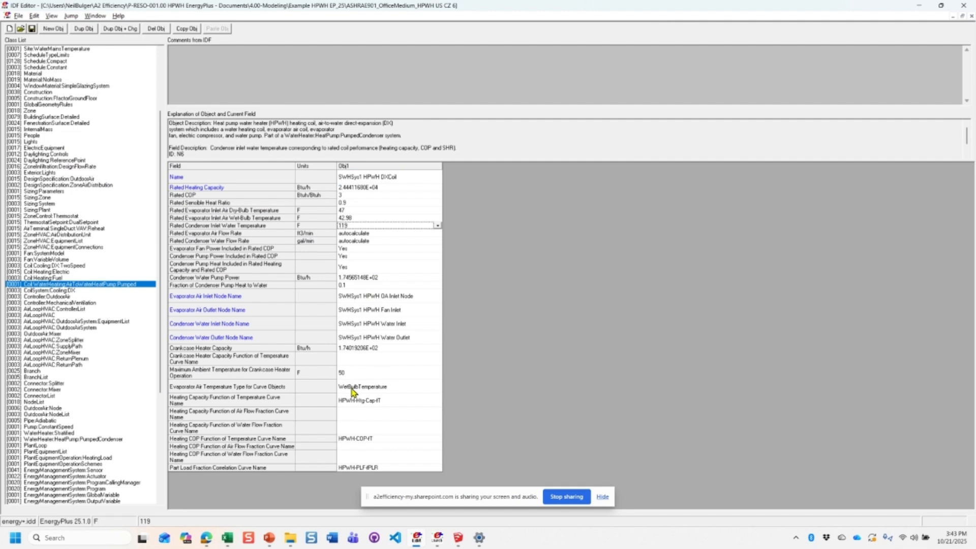
{"action": "left_click", "coordinate": [363, 348]}
{"action": "left_click", "coordinate": [373, 278]}
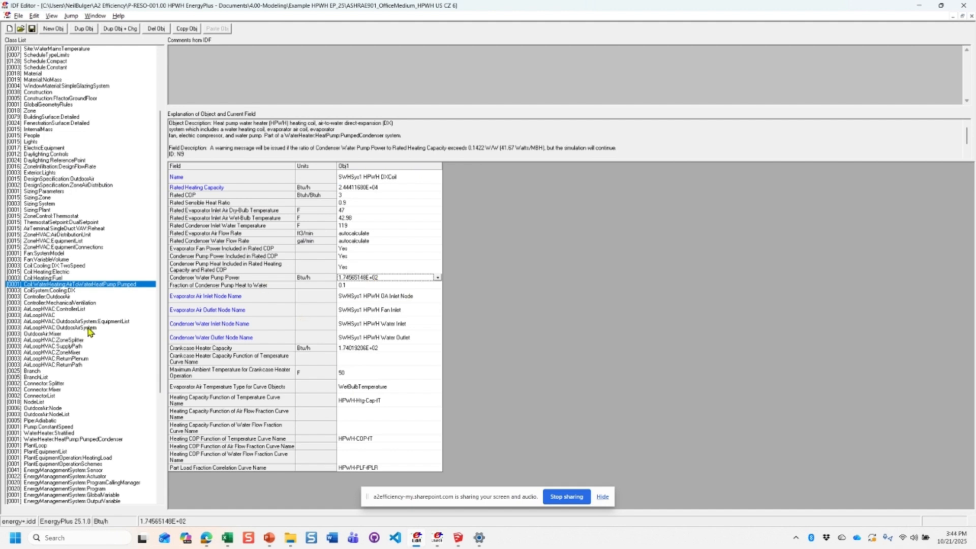
- Show the Fan:SystemModel object, widen its value column, and examine its motor efficiency and fan total efficiency
{"action": "left_click", "coordinate": [32, 253]}
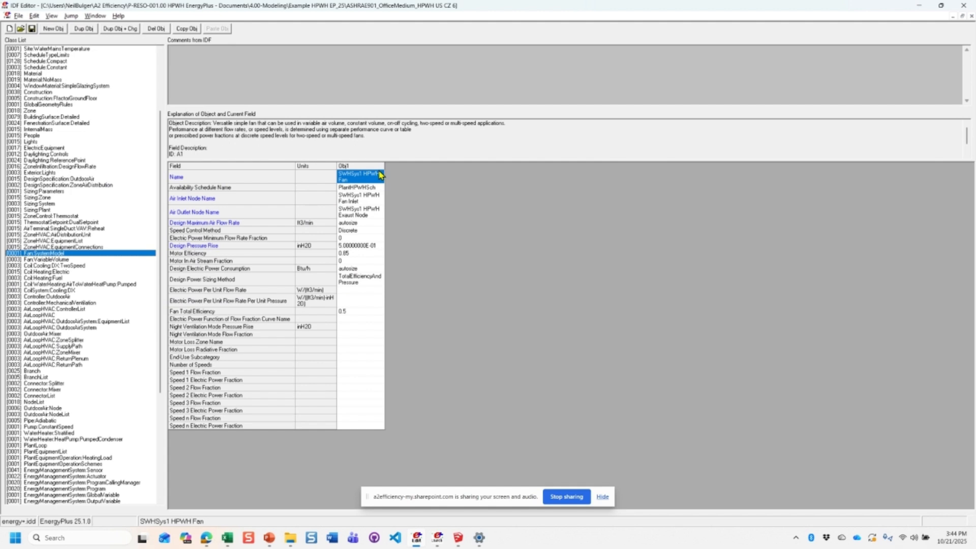
{"action": "left_click_drag", "start_coordinate": [384, 163], "coordinate": [430, 164]}
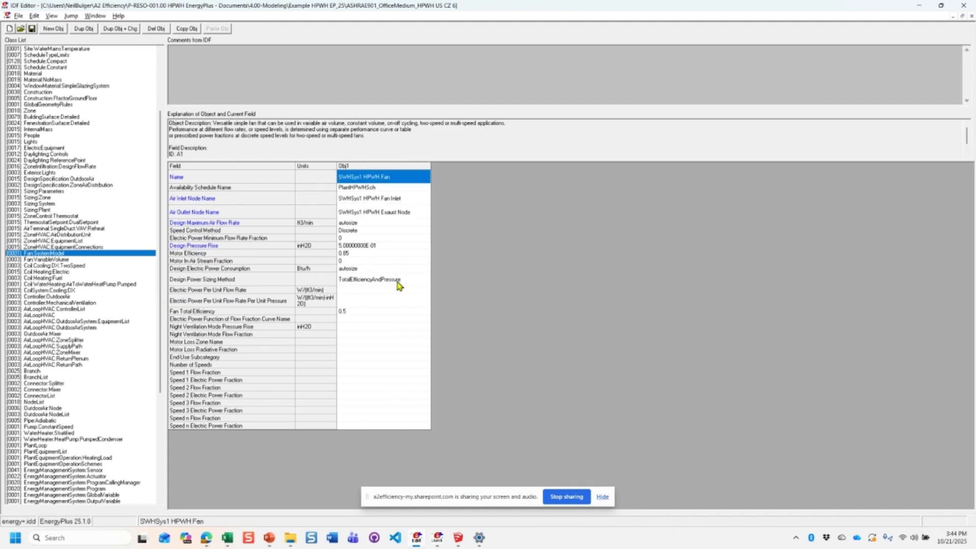
{"action": "left_click", "coordinate": [352, 253]}
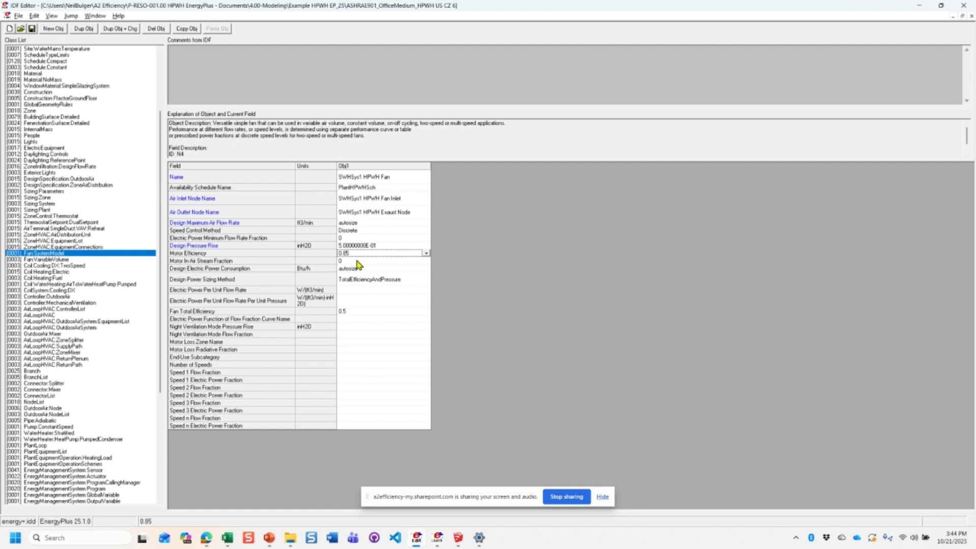
{"action": "left_click", "coordinate": [348, 311]}
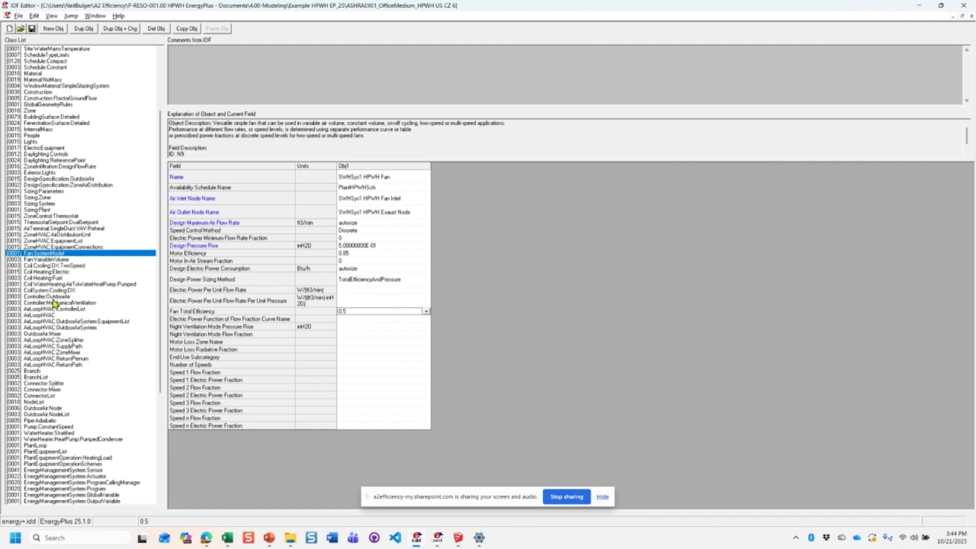
- Show the WaterHeater:Stratified object, widen its value column, and examine its tank volume and height
{"action": "left_click", "coordinate": [51, 432]}
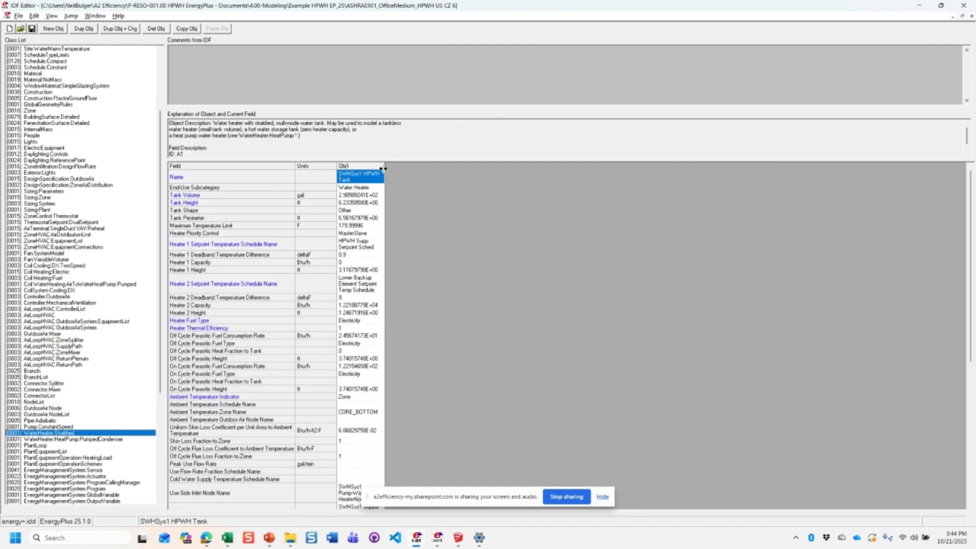
{"action": "left_click_drag", "start_coordinate": [382, 169], "coordinate": [429, 168]}
{"action": "left_click", "coordinate": [420, 179]}
{"action": "left_click", "coordinate": [402, 196]}
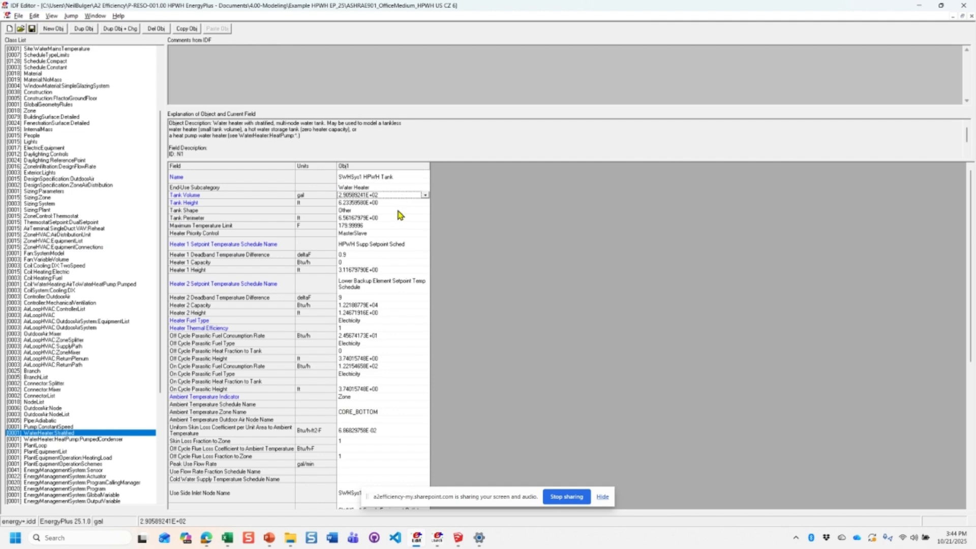
{"action": "left_click", "coordinate": [344, 203]}
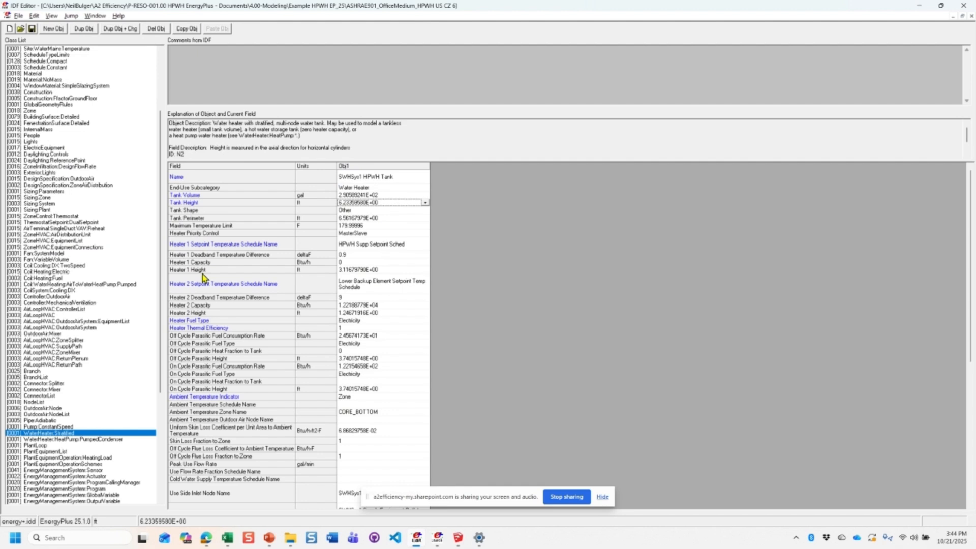
- Examine the stratified tank's Heater 1 and Heater 2 capacities and its ambient temperature indicator and zone name
{"action": "left_click", "coordinate": [361, 262]}
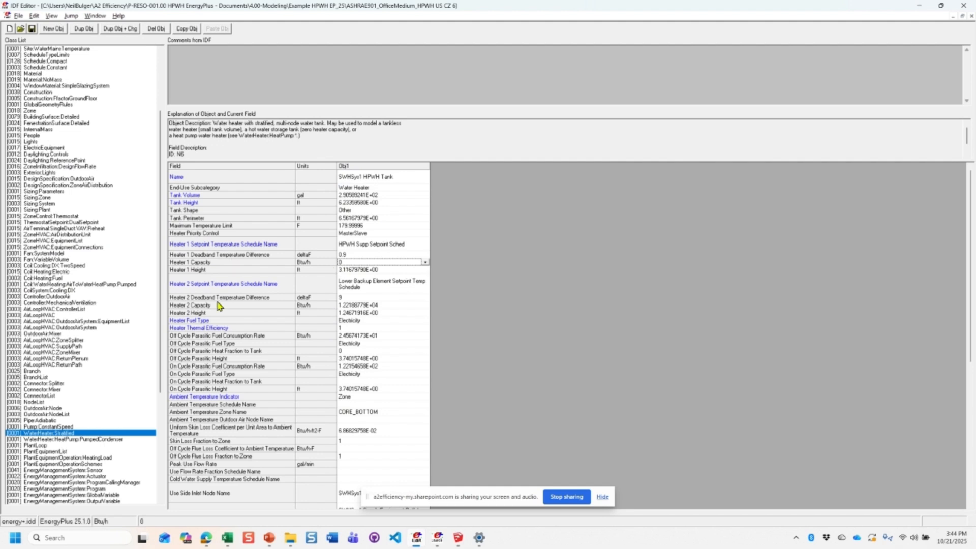
{"action": "left_click", "coordinate": [353, 306]}
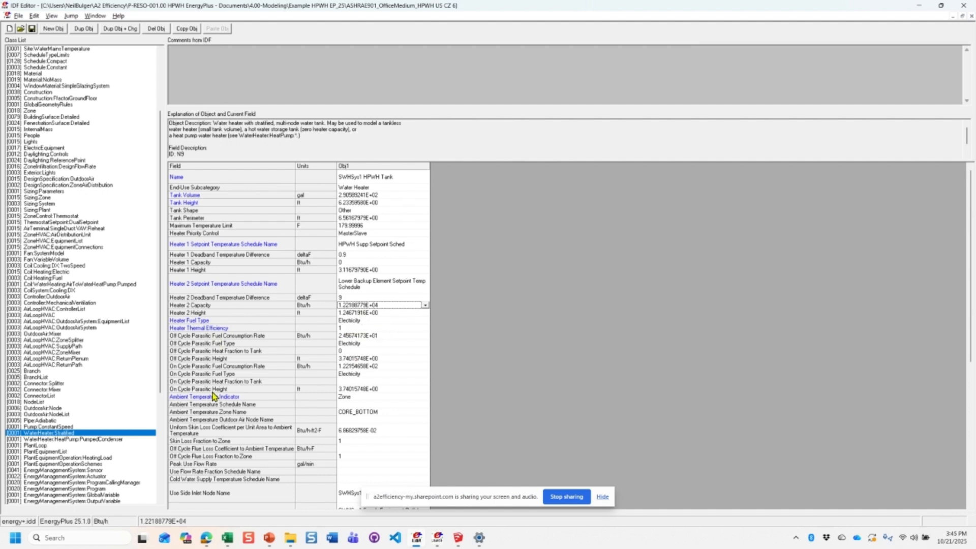
{"action": "left_click", "coordinate": [376, 397]}
{"action": "left_click", "coordinate": [375, 412]}
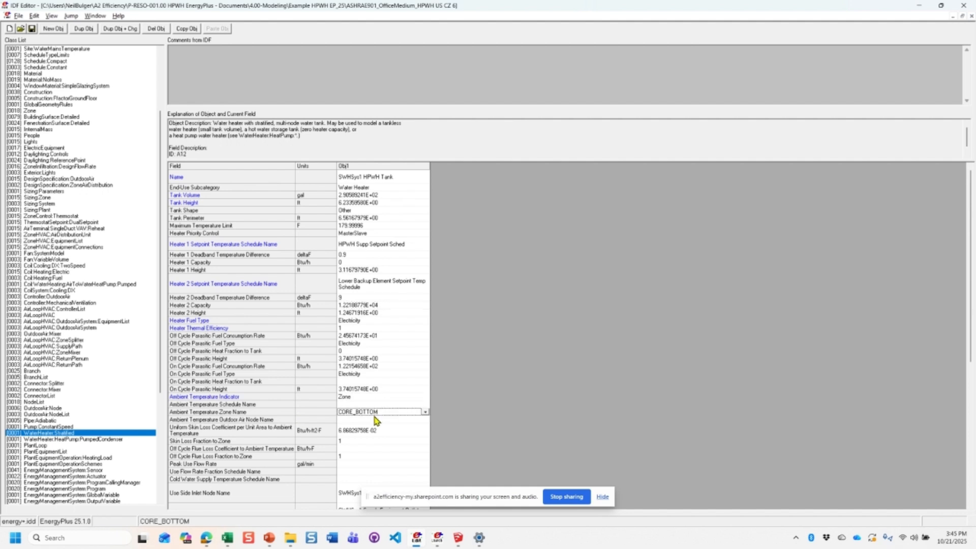
- Review the stratified tank's remaining fields, including the use side and source side nodes, design flow rates and number of nodes
{"action": "scroll", "coordinate": [376, 421], "scroll_direction": "down", "scroll_amount": 1}
{"action": "scroll", "coordinate": [376, 421], "scroll_direction": "down", "scroll_amount": 2}
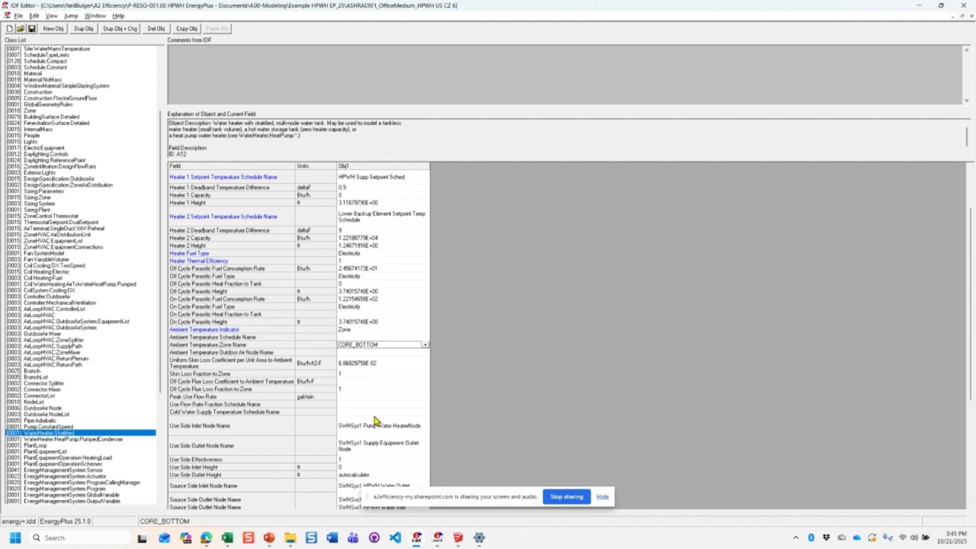
{"action": "scroll", "coordinate": [376, 421], "scroll_direction": "down", "scroll_amount": 3}
{"action": "scroll", "coordinate": [376, 421], "scroll_direction": "down", "scroll_amount": 2}
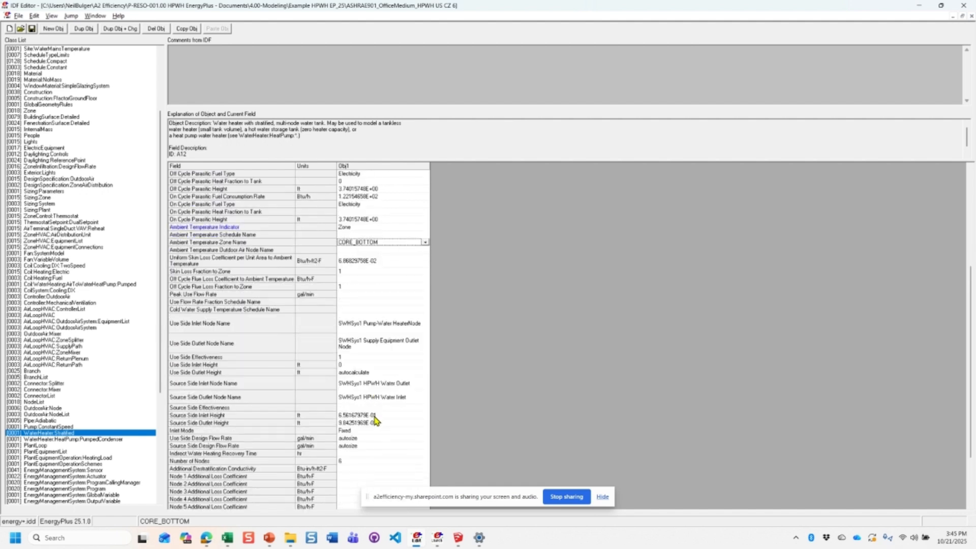
{"action": "scroll", "coordinate": [376, 421], "scroll_direction": "down", "scroll_amount": 2}
{"action": "scroll", "coordinate": [376, 421], "scroll_direction": "down", "scroll_amount": 2}
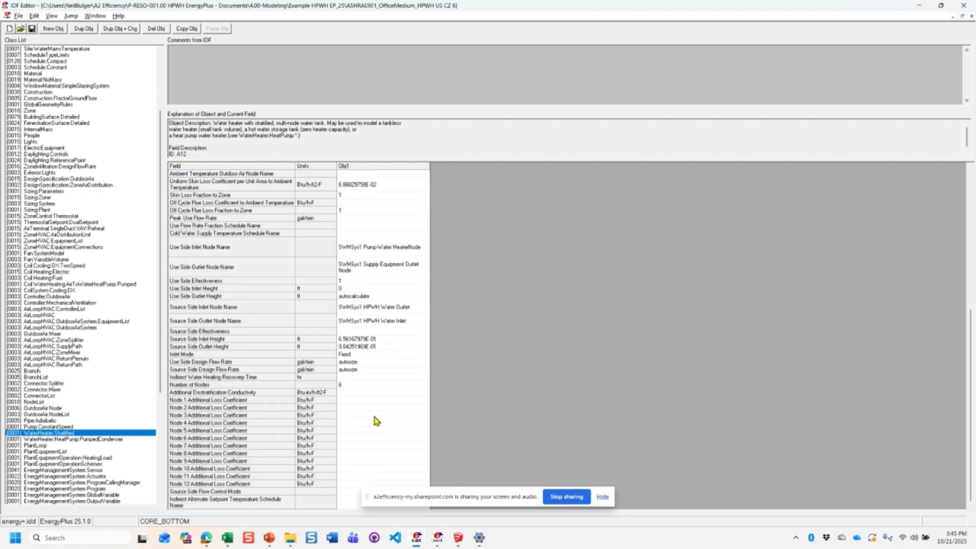
{"action": "scroll", "coordinate": [376, 420], "scroll_direction": "up", "scroll_amount": 2}
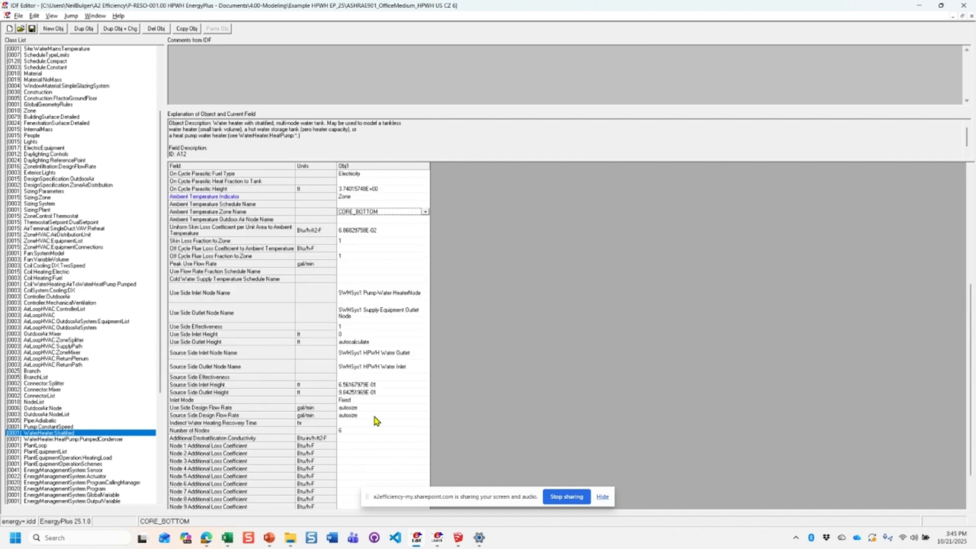
{"action": "scroll", "coordinate": [376, 421], "scroll_direction": "up", "scroll_amount": 4}
{"action": "scroll", "coordinate": [376, 421], "scroll_direction": "up", "scroll_amount": 4}
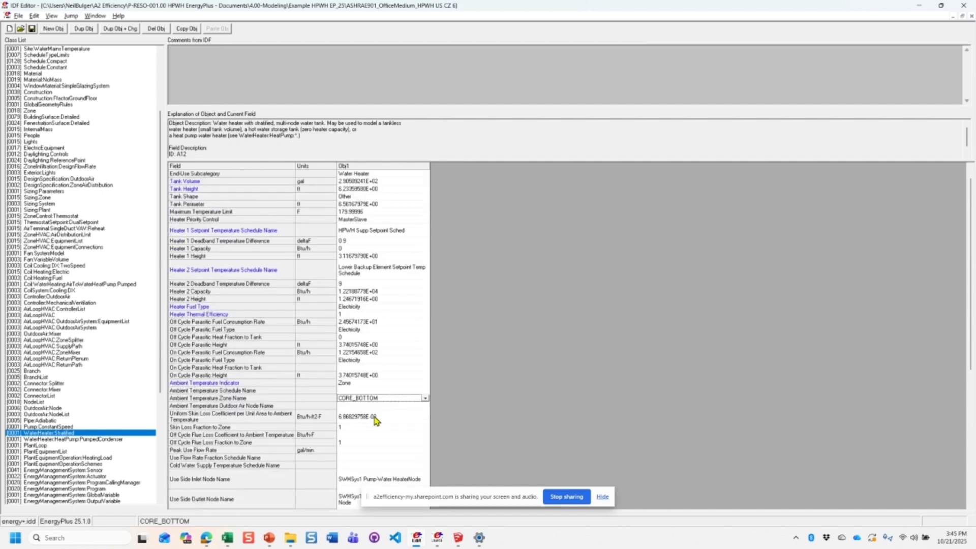
{"action": "scroll", "coordinate": [376, 421], "scroll_direction": "up", "scroll_amount": 1}
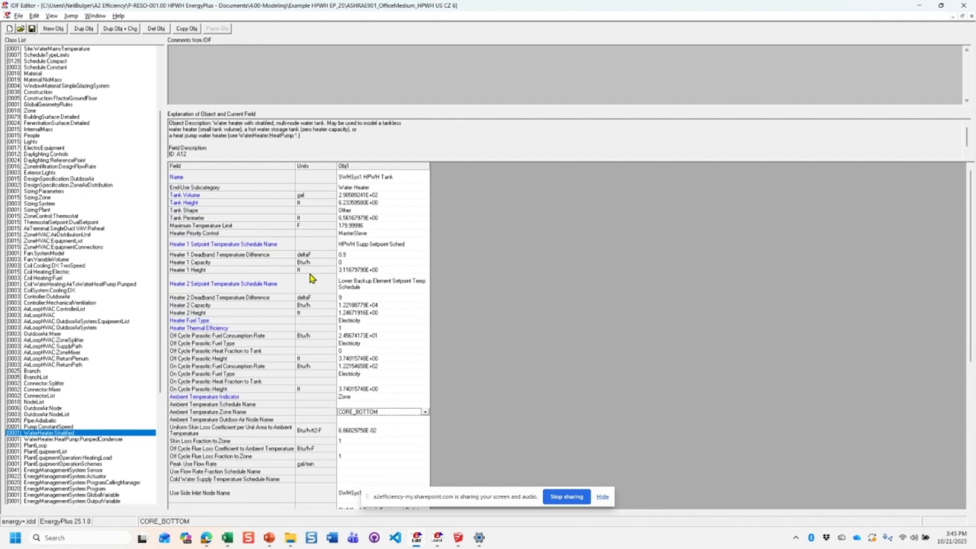
- Switch to the HPWH_Pre-Simulation EnergyPlus Tool_V1.xlsx workbook in Excel and enlarge the HPWH Pre-Simulation Sizing sheet
{"action": "key", "text": "alt+Tab"}
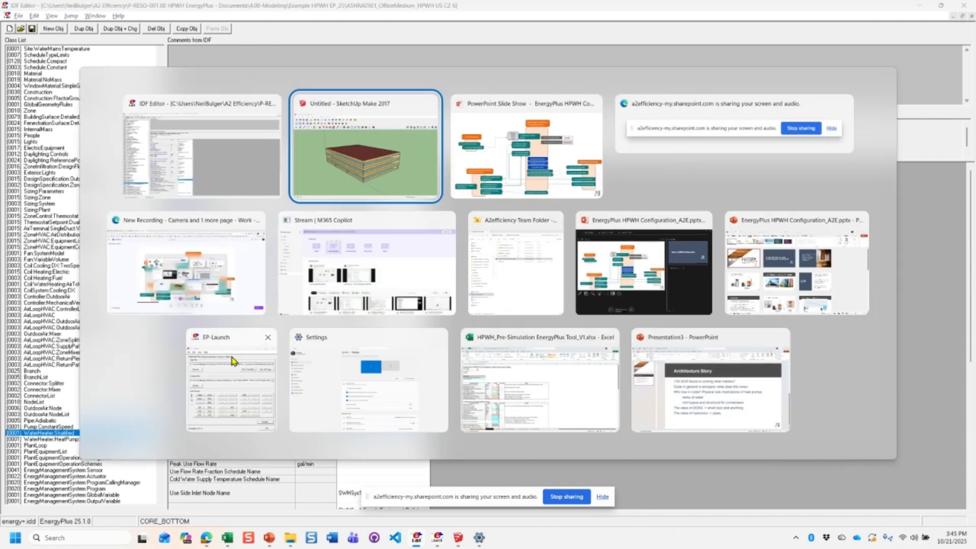
{"action": "left_click", "coordinate": [539, 381]}
{"action": "left_click", "coordinate": [101, 235]}
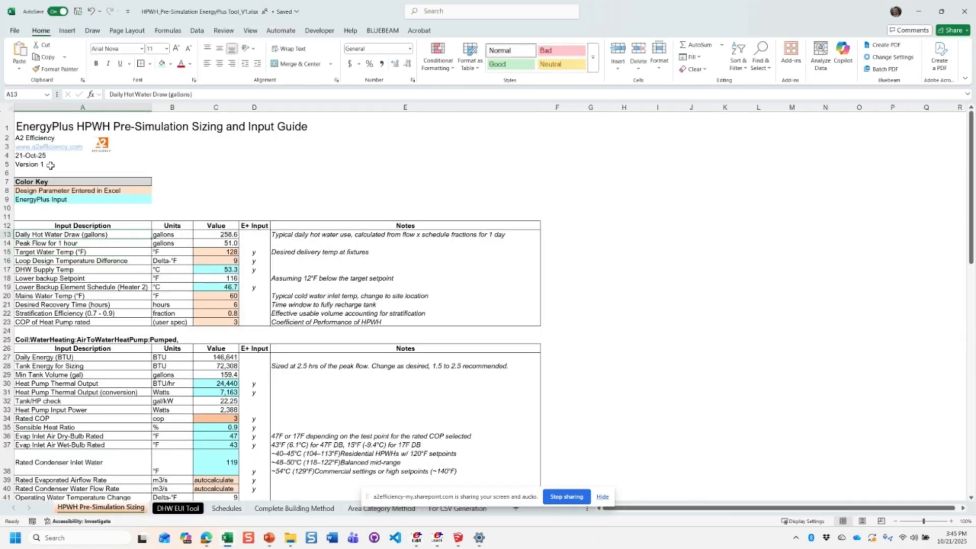
{"action": "left_click", "coordinate": [50, 165]}
{"action": "scroll", "coordinate": [50, 165], "scroll_direction": "up", "scroll_amount": 2, "text": "ctrl"}
{"action": "scroll", "coordinate": [49, 189], "scroll_direction": "up", "scroll_amount": 2}
- Examine the color key entries for design parameters entered in Excel and EnergyPlus inputs
{"action": "left_click", "coordinate": [116, 243]}
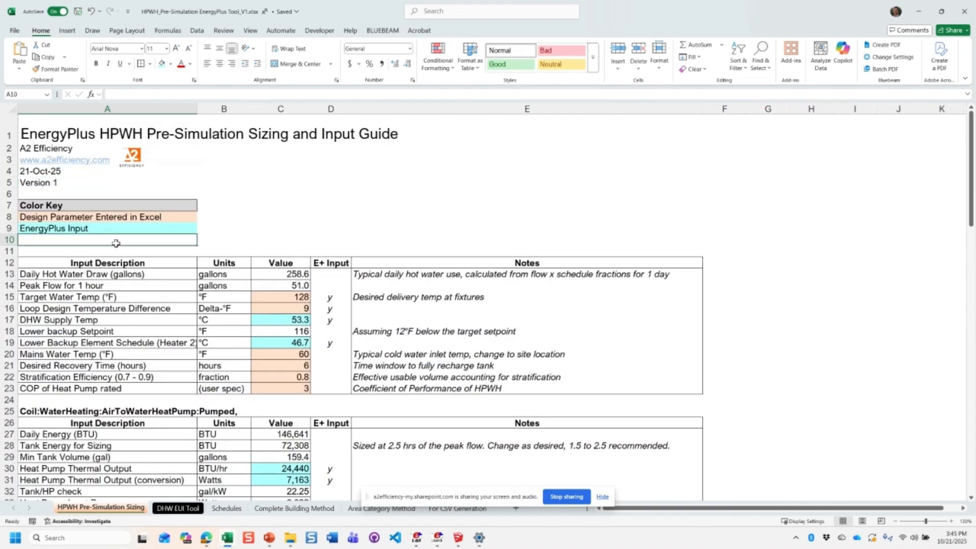
{"action": "left_click", "coordinate": [180, 233]}
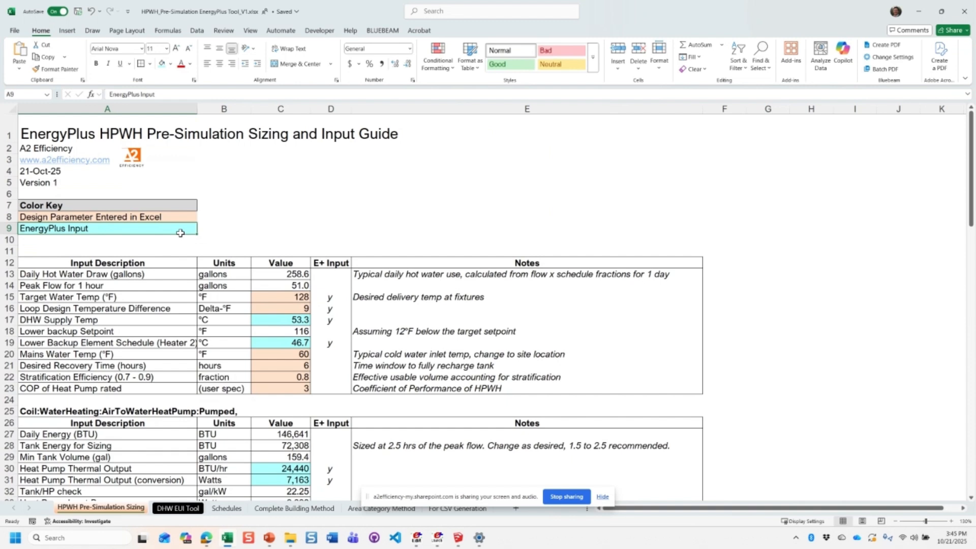
{"action": "left_click", "coordinate": [210, 240]}
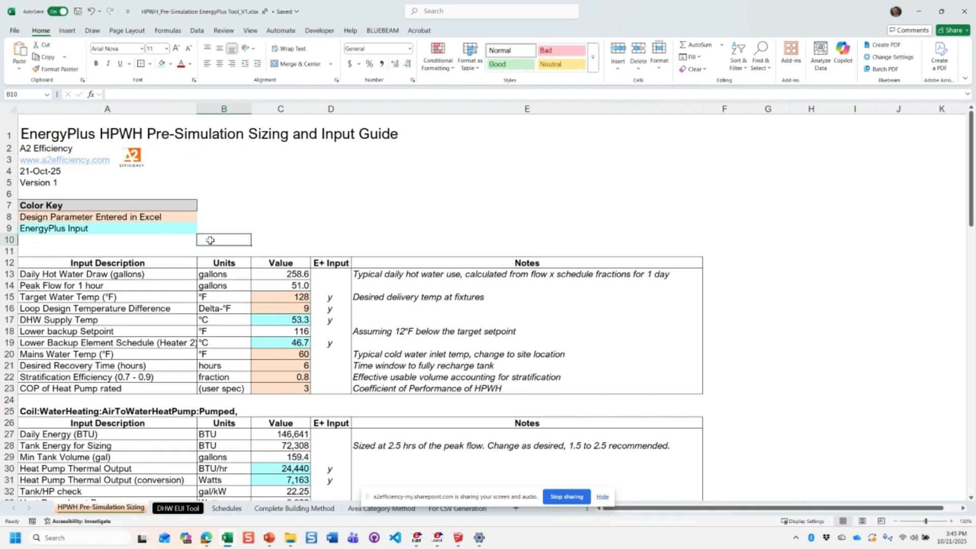
{"action": "left_click", "coordinate": [83, 214]}
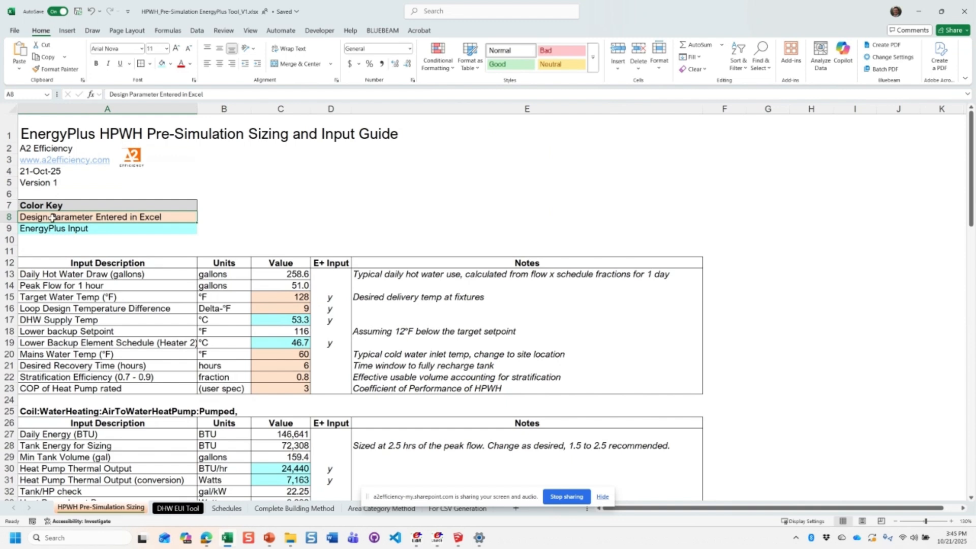
{"action": "left_click", "coordinate": [91, 228]}
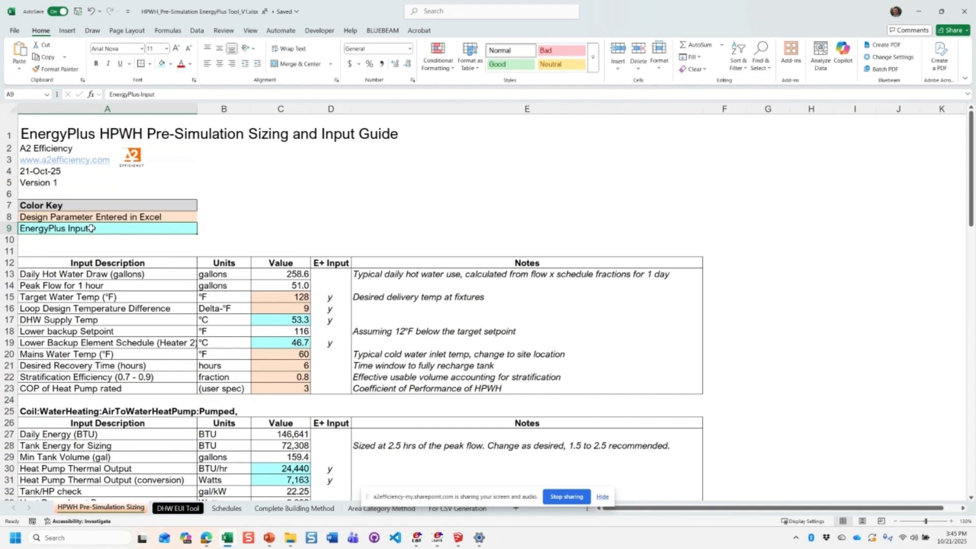
{"action": "left_click", "coordinate": [185, 217]}
- Examine the E+ Input column of the first input table to identify the rows flagged as EnergyPlus inputs
{"action": "left_click_drag", "start_coordinate": [330, 263], "coordinate": [325, 388]}
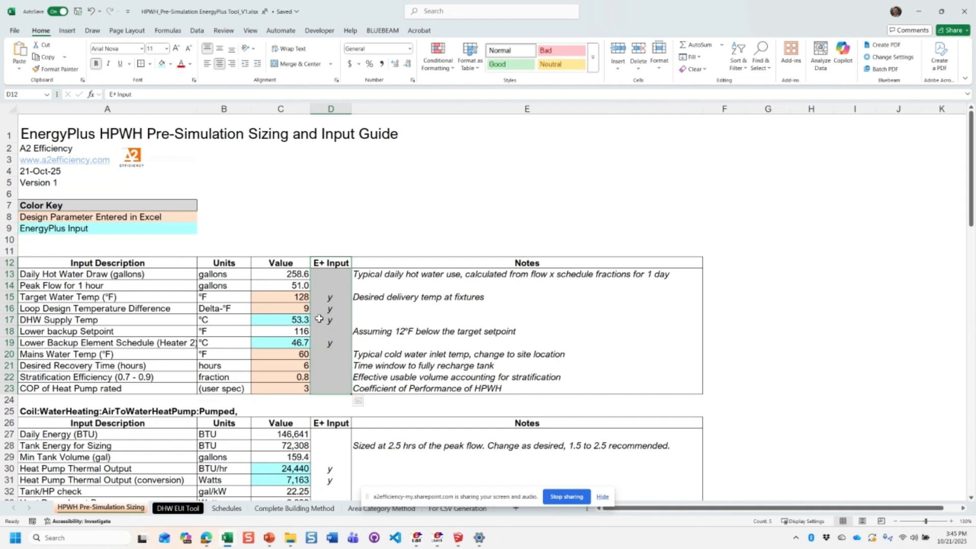
{"action": "left_click", "coordinate": [328, 301]}
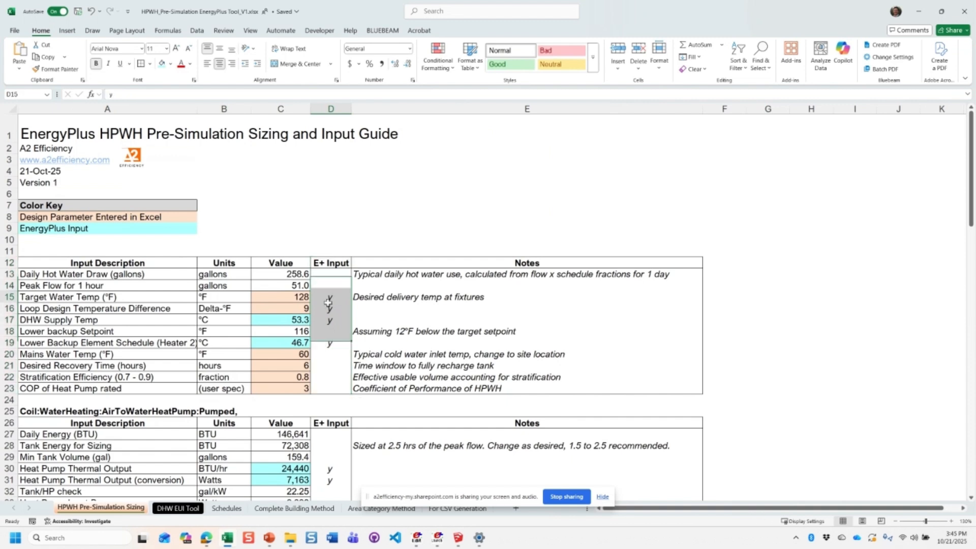
{"action": "left_click", "coordinate": [324, 345]}
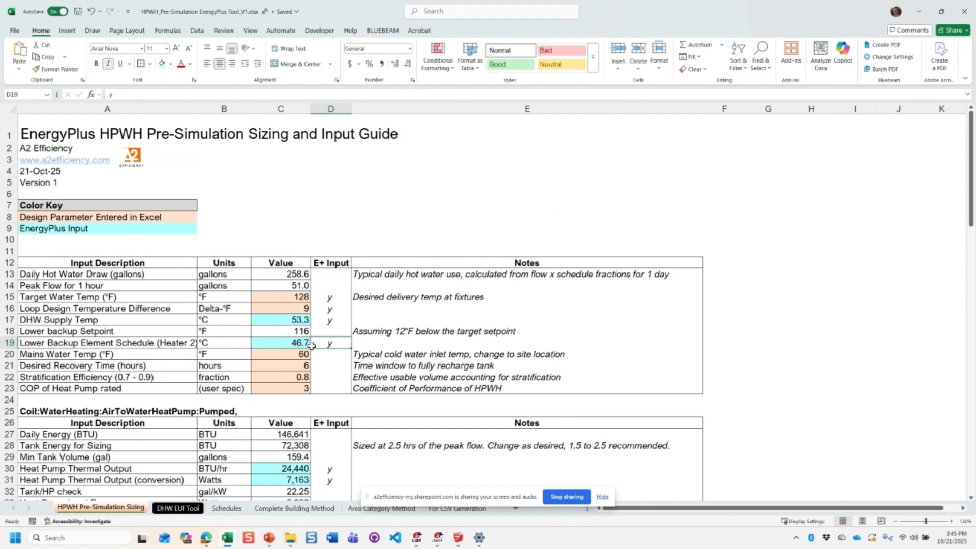
{"action": "left_click_drag", "start_coordinate": [328, 294], "coordinate": [332, 320]}
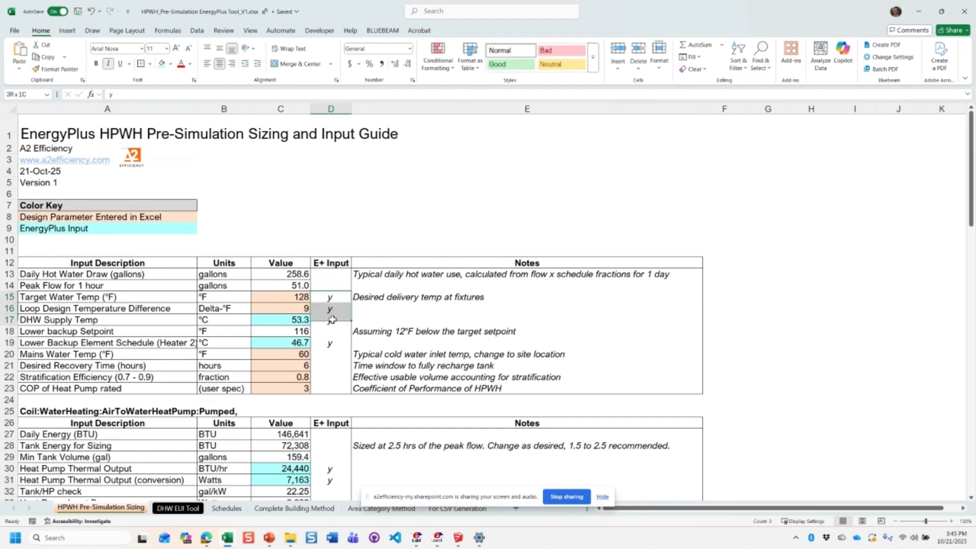
- Inspect the DHW Supply Temp, lower backup setpoint and lower backup element schedule cells and their formulas
{"action": "left_click", "coordinate": [332, 320]}
{"action": "left_click", "coordinate": [214, 323]}
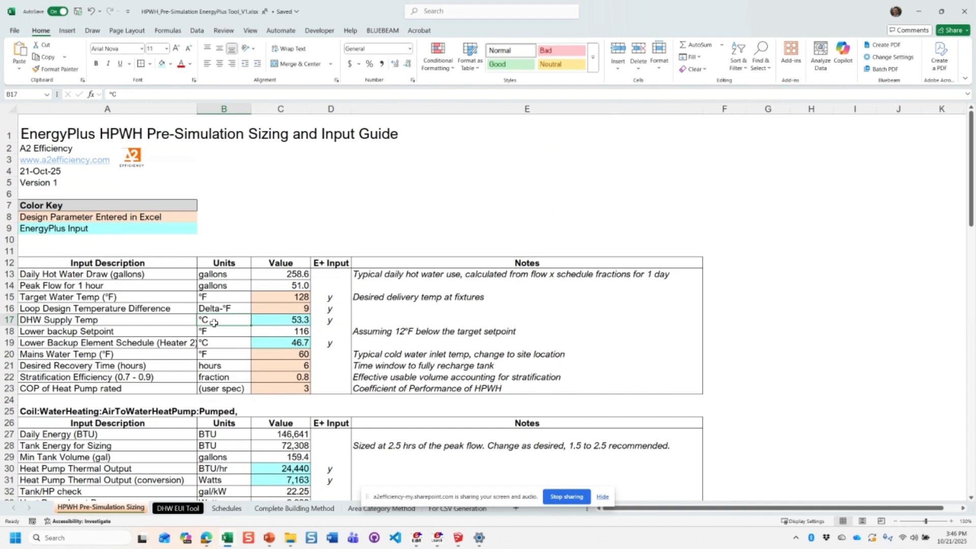
{"action": "left_click", "coordinate": [308, 333]}
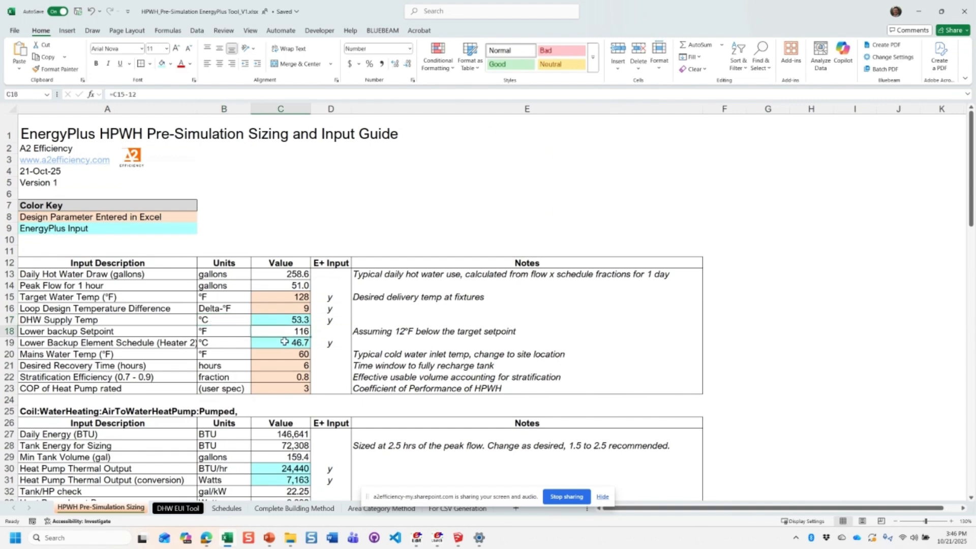
{"action": "left_click_drag", "start_coordinate": [229, 332], "coordinate": [306, 331]}
{"action": "left_click", "coordinate": [305, 331]}
{"action": "left_click", "coordinate": [299, 344]}
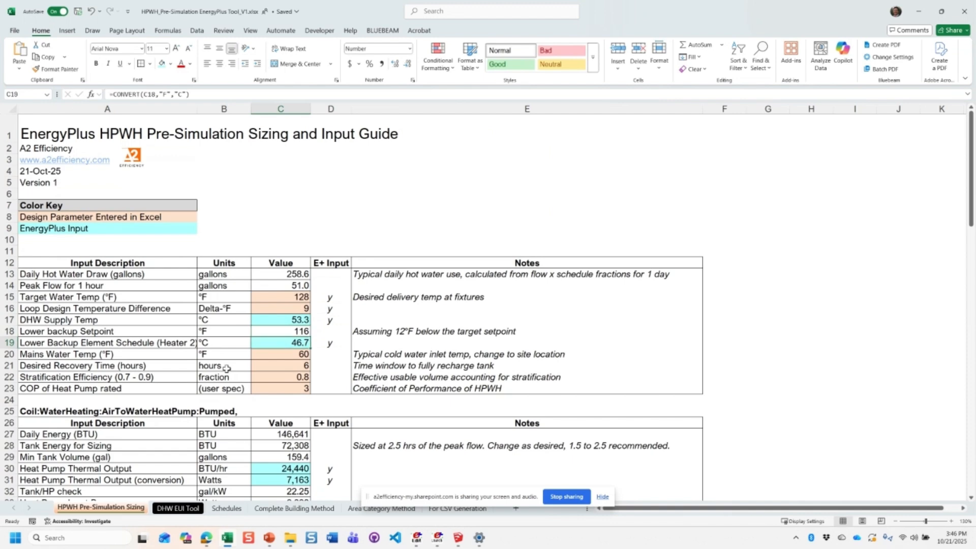
- Review the WaterUse:Equipment Data table's peak flow per zone, zone count, total building peak flow and gpm conversion formulas
{"action": "scroll", "coordinate": [193, 382], "scroll_direction": "down", "scroll_amount": 9}
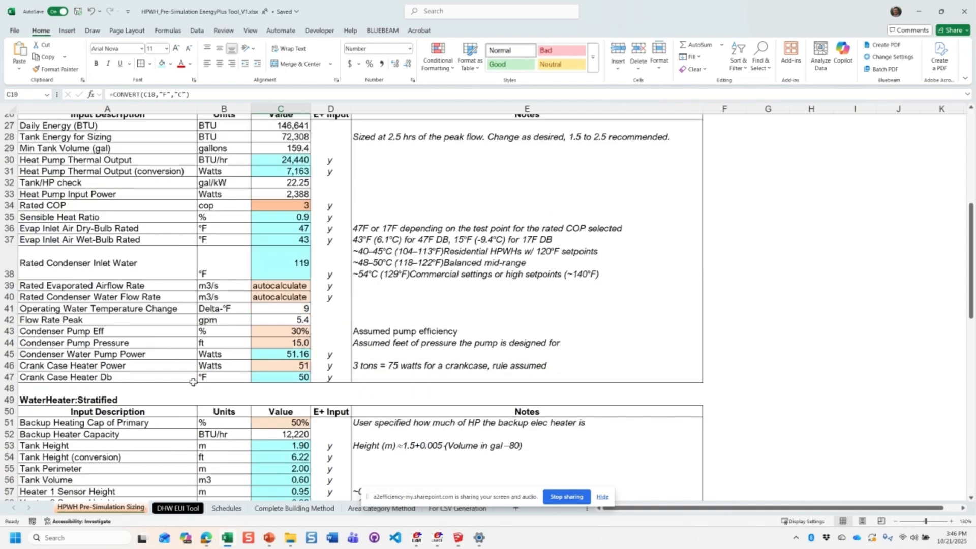
{"action": "scroll", "coordinate": [193, 382], "scroll_direction": "down", "scroll_amount": 17}
{"action": "scroll", "coordinate": [188, 395], "scroll_direction": "up", "scroll_amount": 2}
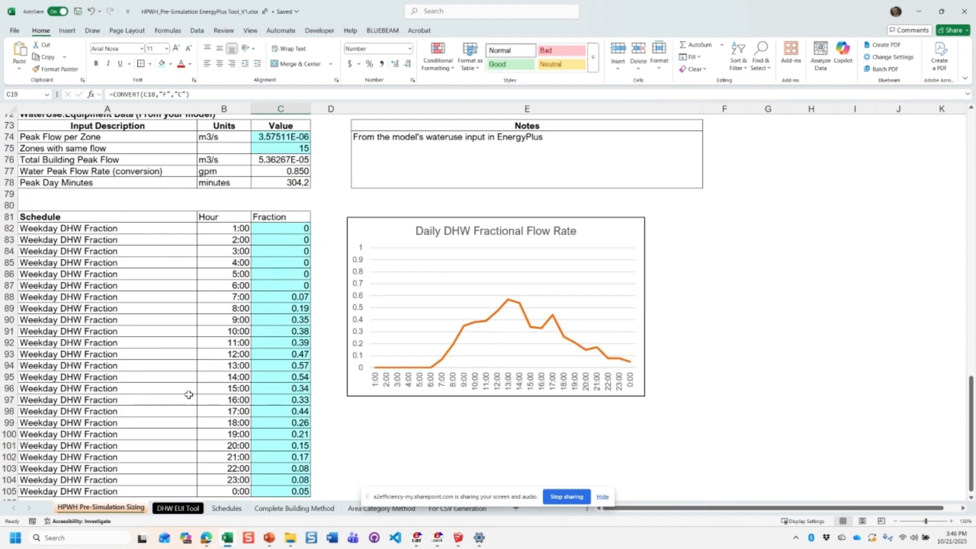
{"action": "scroll", "coordinate": [188, 395], "scroll_direction": "up", "scroll_amount": 2}
{"action": "left_click", "coordinate": [277, 206]}
{"action": "left_click", "coordinate": [95, 206]}
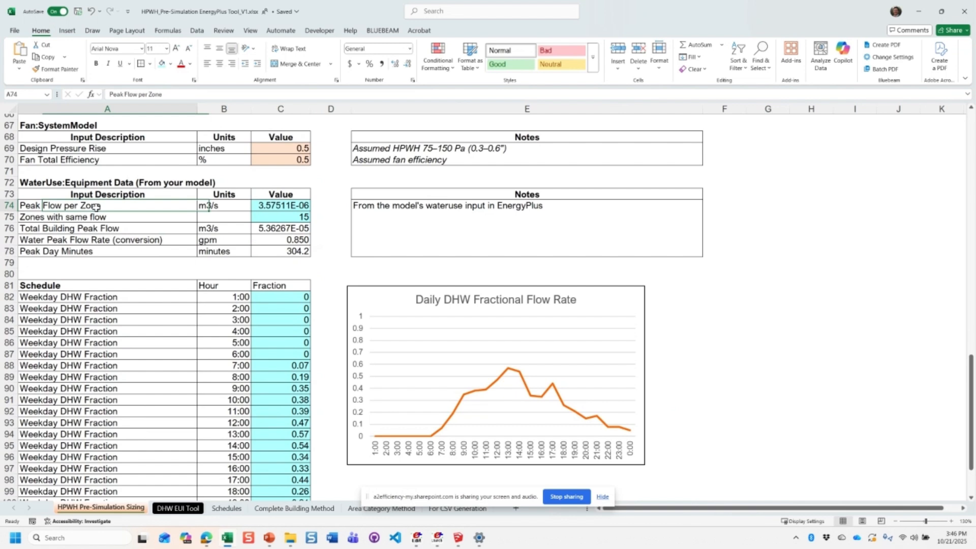
{"action": "left_click", "coordinate": [225, 206]}
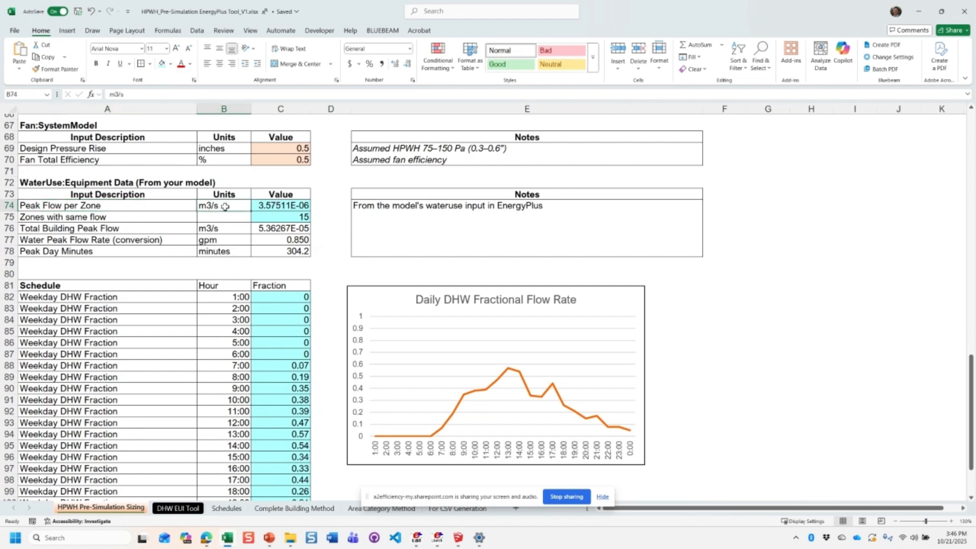
{"action": "left_click", "coordinate": [271, 204]}
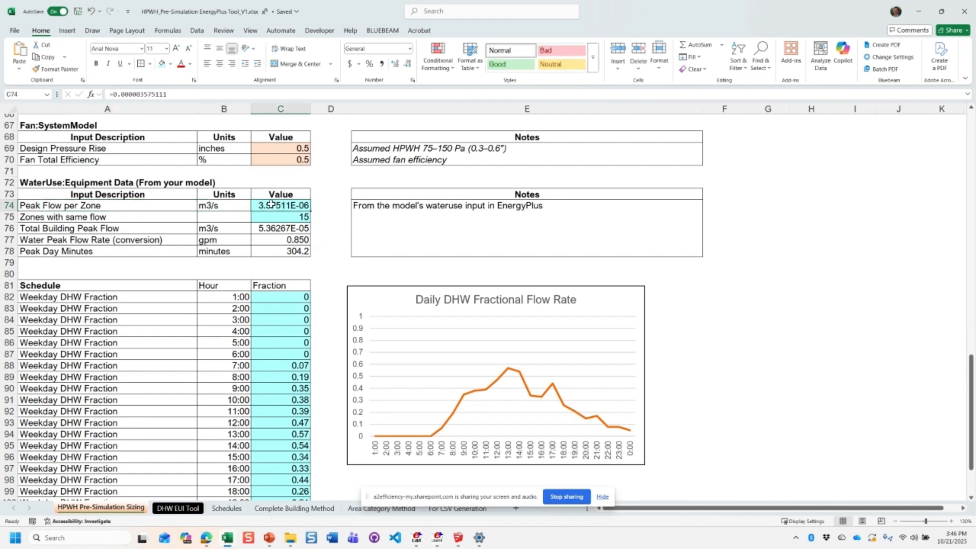
{"action": "left_click", "coordinate": [225, 208]}
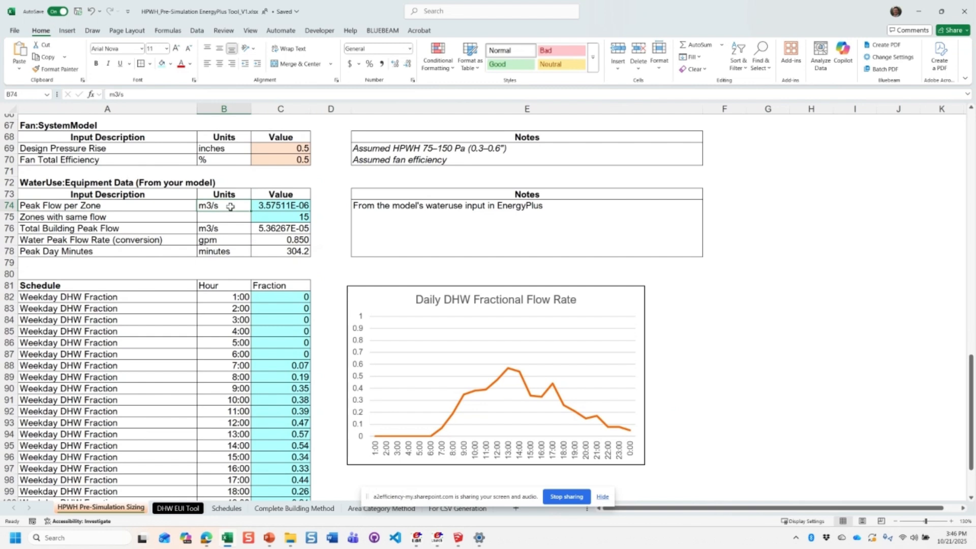
{"action": "left_click", "coordinate": [273, 220]}
{"action": "left_click", "coordinate": [284, 205]}
{"action": "left_click", "coordinate": [285, 228]}
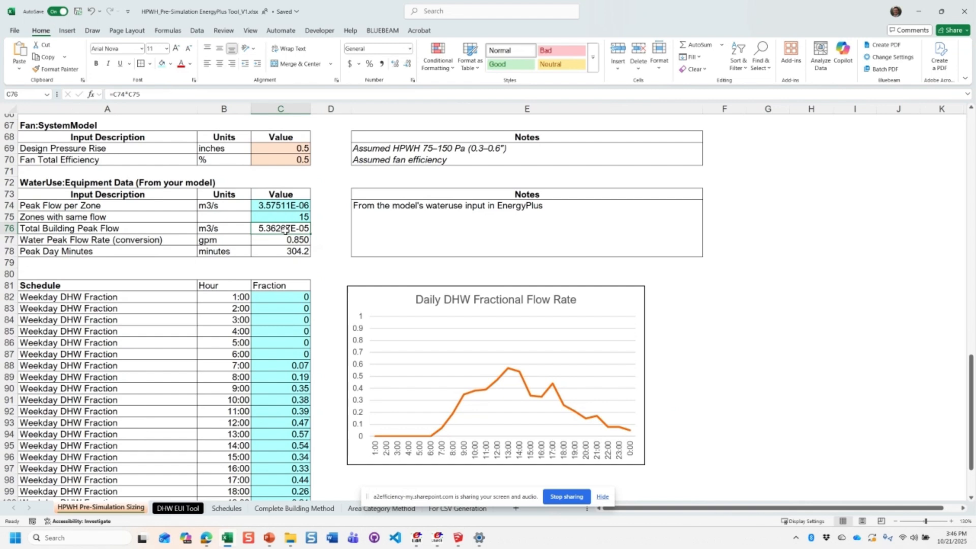
{"action": "left_click", "coordinate": [272, 240]}
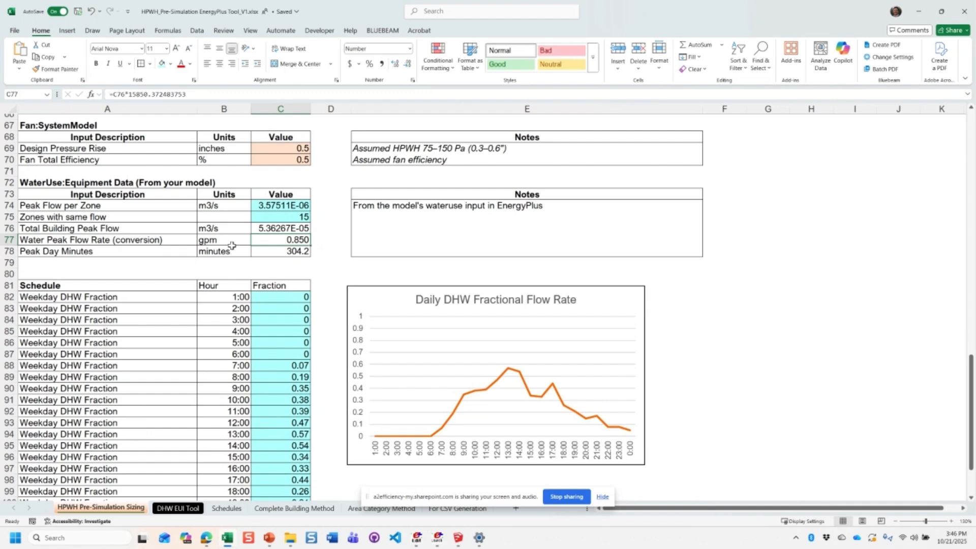
- Examine the weekday DHW fraction schedule and how Peak Day Minutes is calculated from it
{"action": "scroll", "coordinate": [272, 311], "scroll_direction": "down", "scroll_amount": 1}
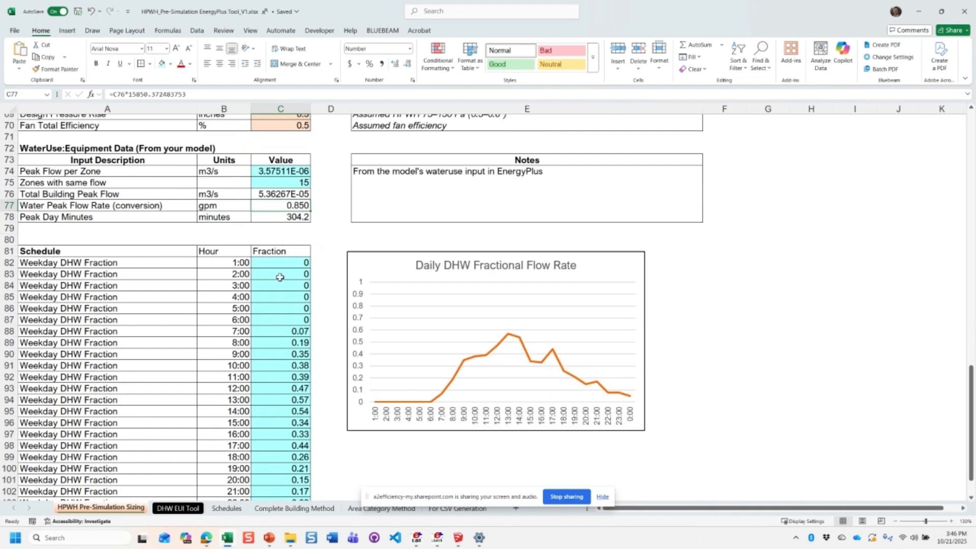
{"action": "scroll", "coordinate": [280, 277], "scroll_direction": "down", "scroll_amount": 1}
{"action": "left_click", "coordinate": [289, 230]}
{"action": "left_click_drag", "start_coordinate": [289, 230], "coordinate": [291, 487]}
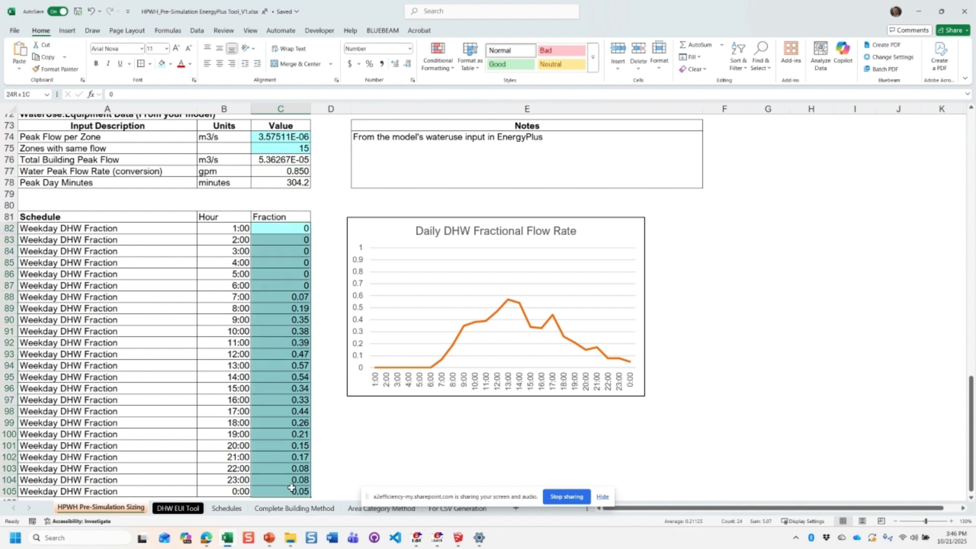
{"action": "left_click", "coordinate": [276, 183]}
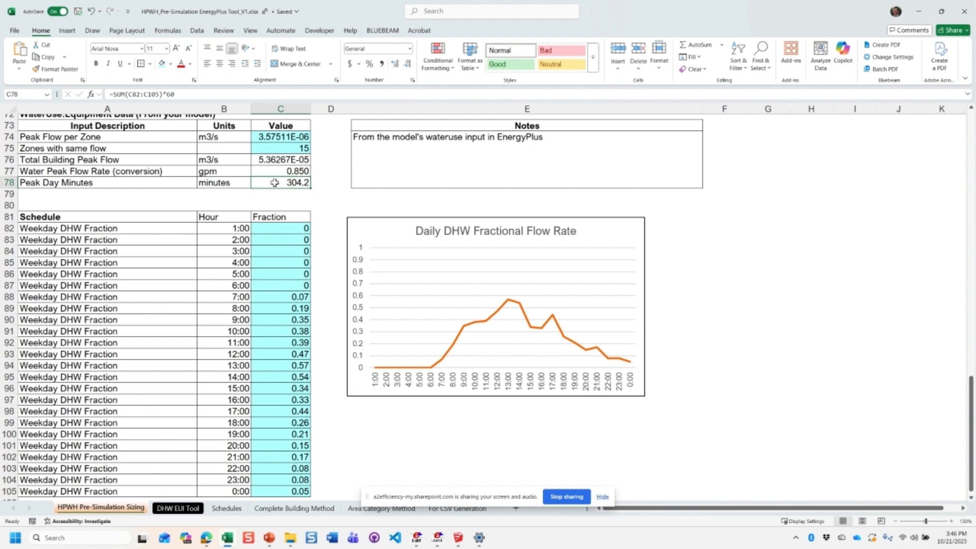
{"action": "left_click", "coordinate": [295, 170]}
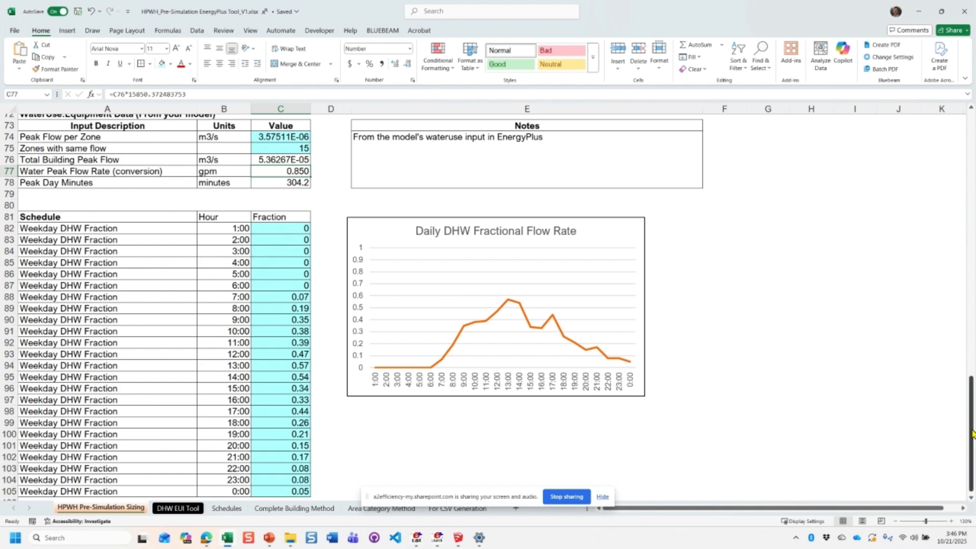
- Return to the first input table and inspect the formulas for Daily Hot Water Draw and Peak Flow for 1 hour
{"action": "left_click_drag", "start_coordinate": [971, 433], "coordinate": [972, 132]}
{"action": "left_click", "coordinate": [259, 277]}
{"action": "left_click_drag", "start_coordinate": [9, 275], "coordinate": [159, 281]}
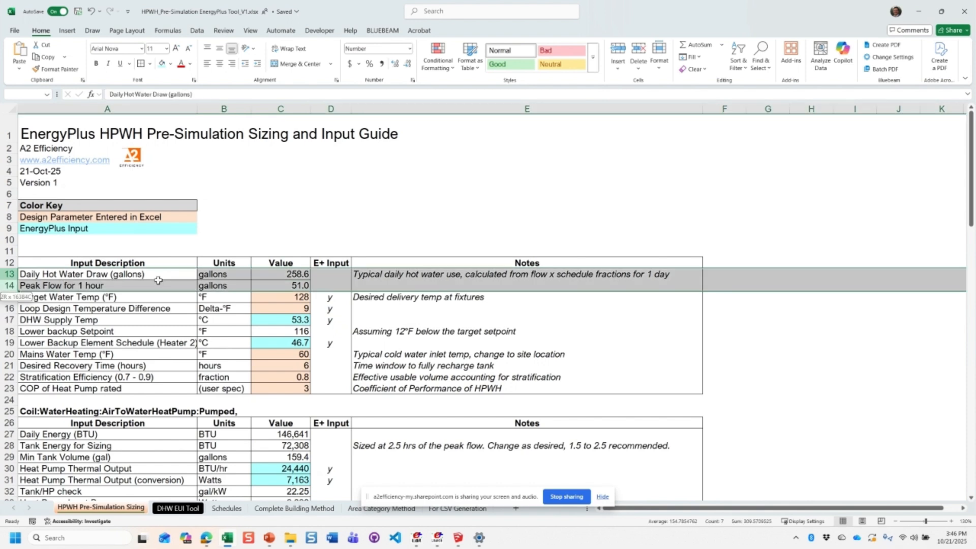
{"action": "left_click", "coordinate": [158, 275]}
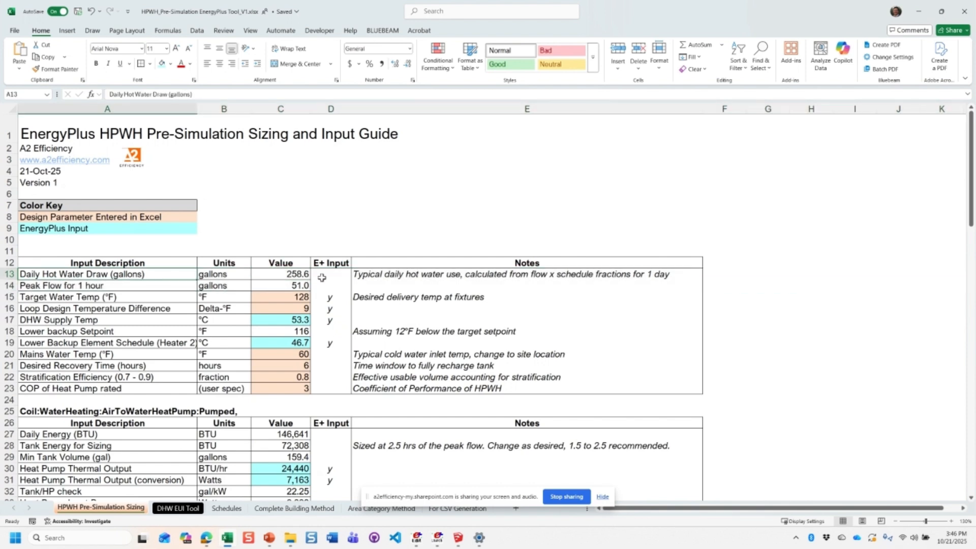
{"action": "left_click", "coordinate": [271, 275]}
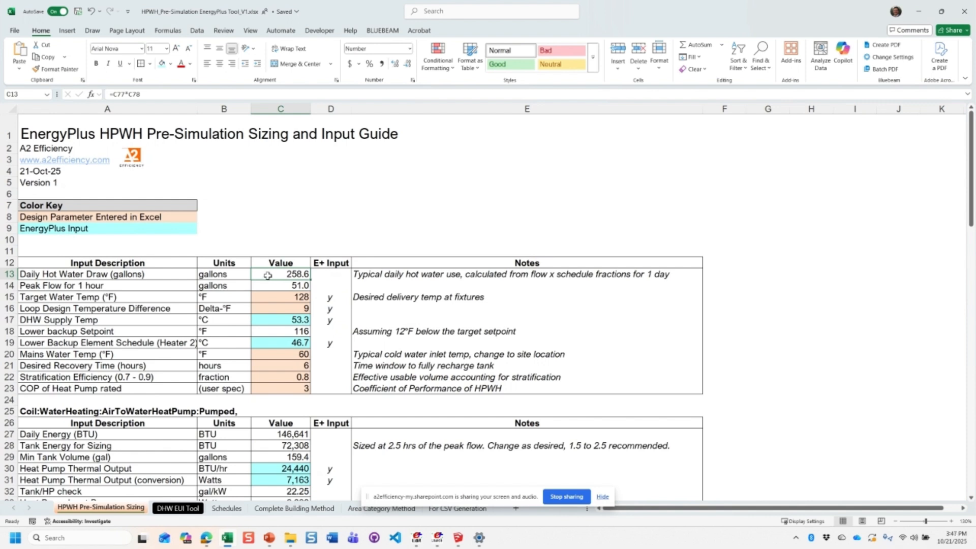
{"action": "left_click", "coordinate": [270, 286]}
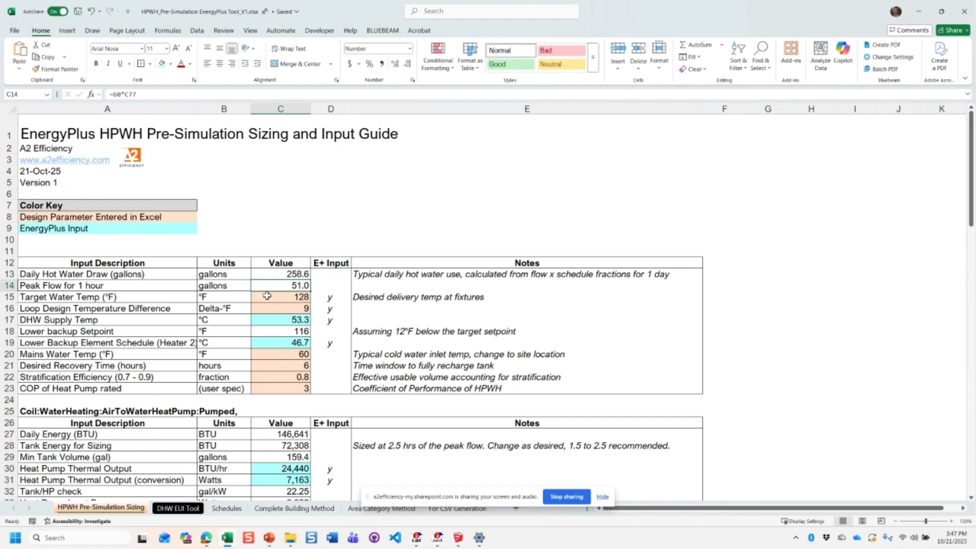
- Review the target water temperature, loop design temperature difference and mains water temperature entries along with the table's notes
{"action": "scroll", "coordinate": [276, 284], "scroll_direction": "down", "scroll_amount": 1}
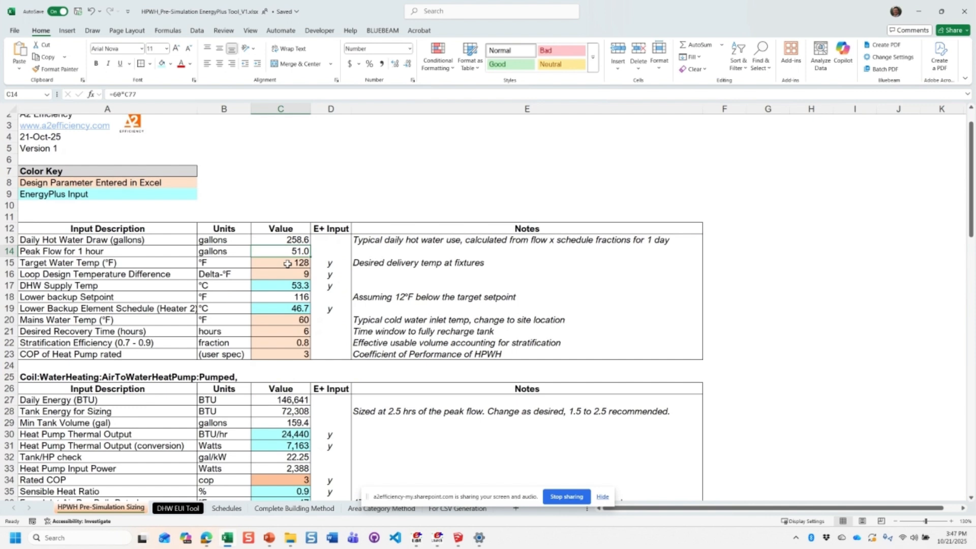
{"action": "left_click", "coordinate": [288, 263]}
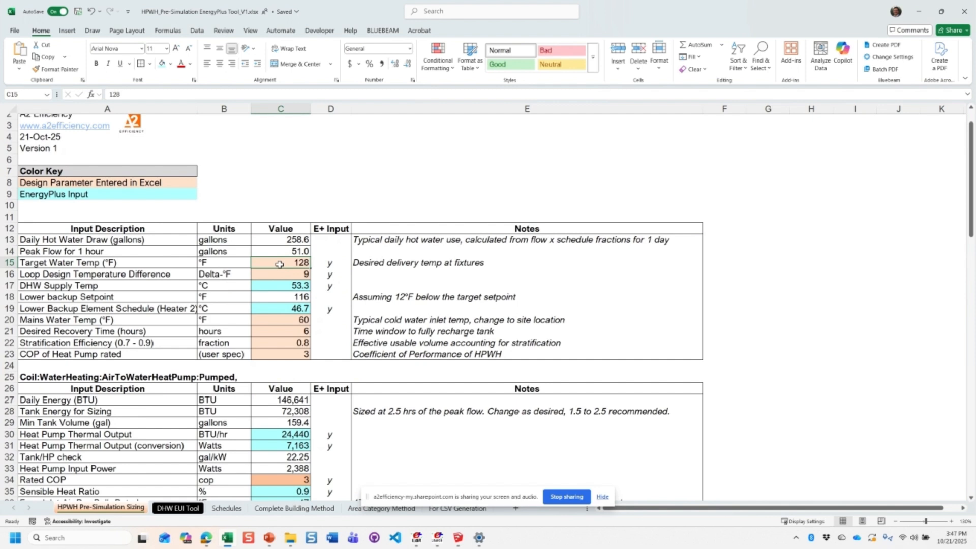
{"action": "left_click", "coordinate": [280, 275]}
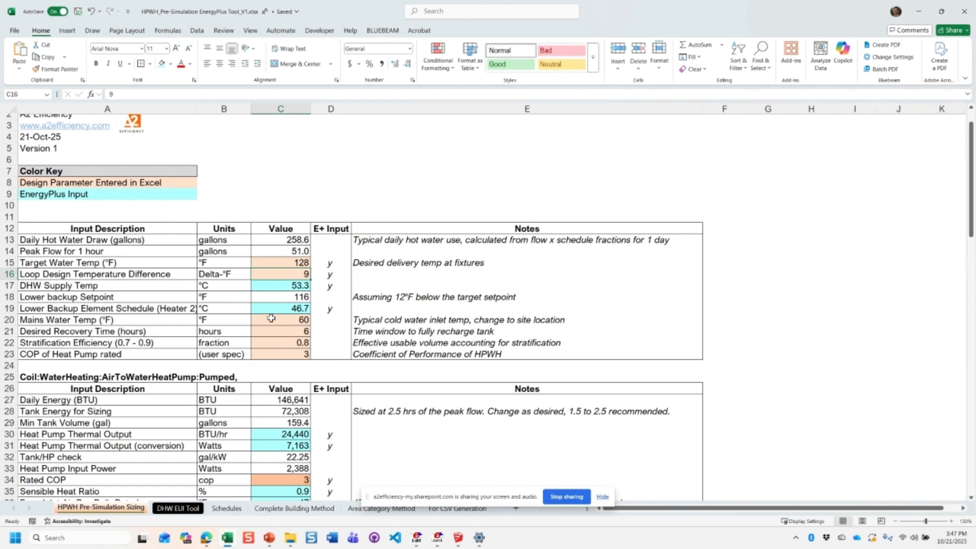
{"action": "left_click", "coordinate": [289, 320]}
{"action": "scroll", "coordinate": [189, 320], "scroll_direction": "down", "scroll_amount": 1}
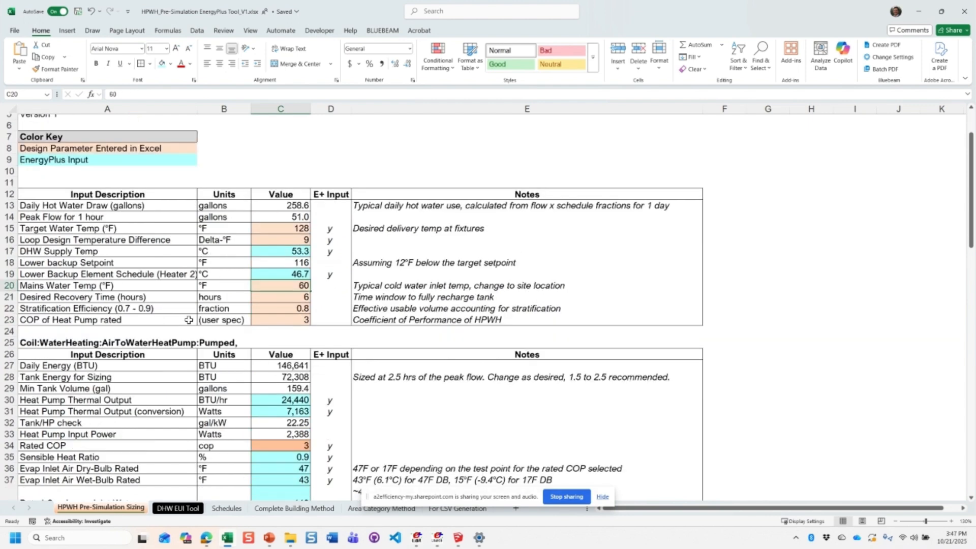
{"action": "left_click", "coordinate": [116, 284]}
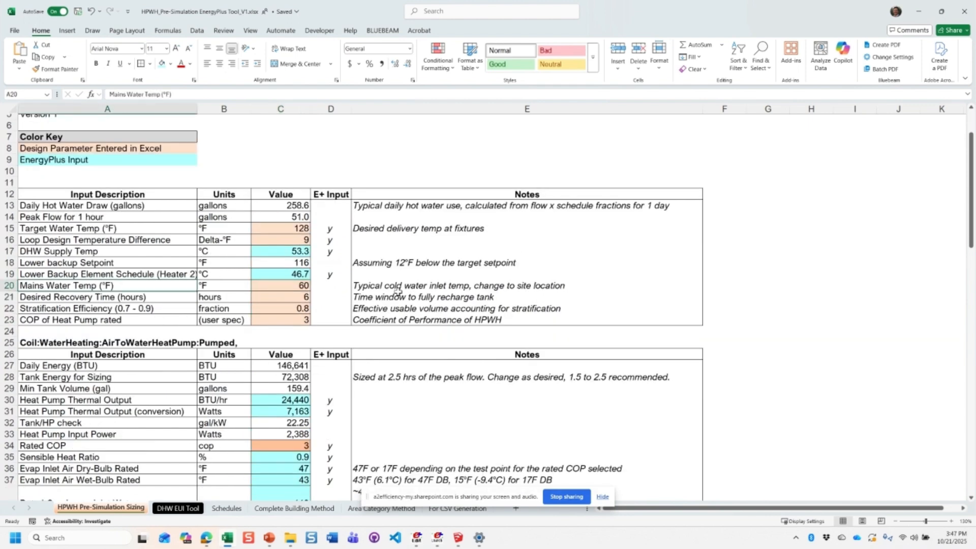
{"action": "left_click", "coordinate": [378, 308]}
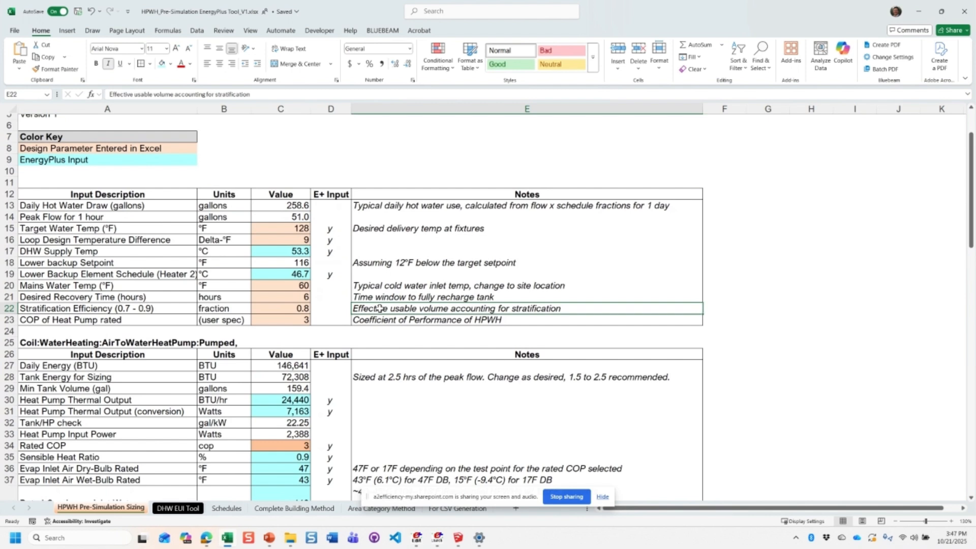
- Try a mains water temperature of 45 °F to test the sizing, and set it back to 60 °F
{"action": "left_click", "coordinate": [296, 284]}
{"action": "type", "text": "45"}
{"action": "key", "text": "Return"}
{"action": "left_click", "coordinate": [296, 284]}
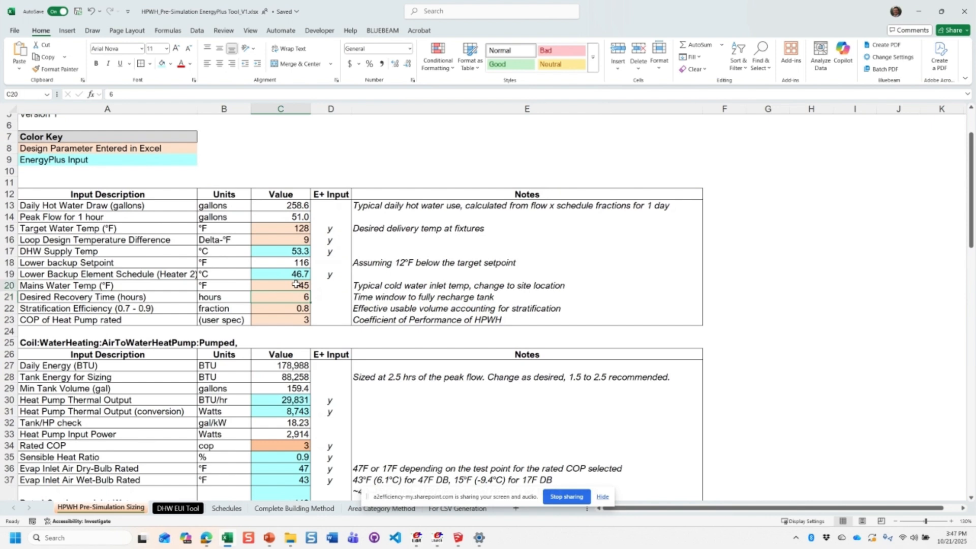
{"action": "type", "text": "60"}
{"action": "key", "text": "Return"}
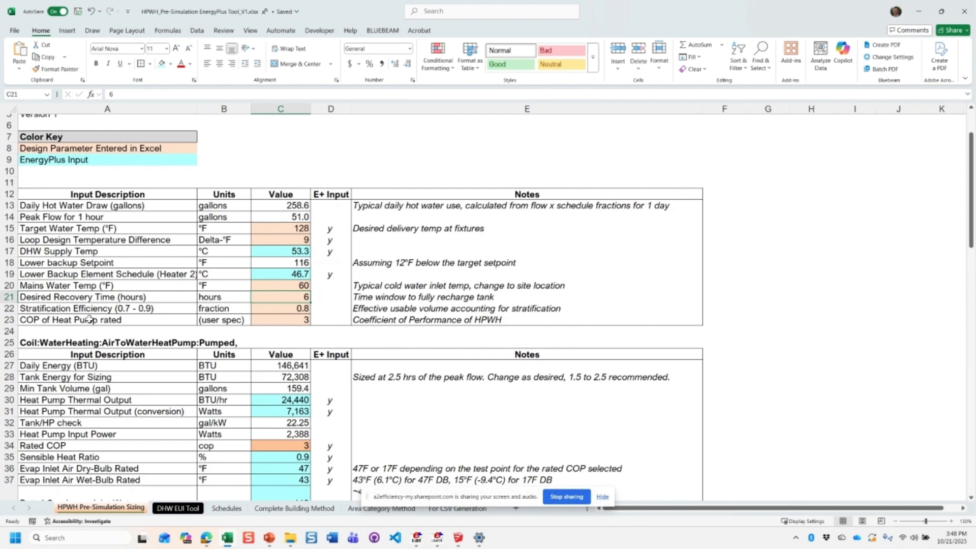
- Review the stratification efficiency entry and format the rated heat pump COP in the first input table to one decimal place
{"action": "left_click", "coordinate": [124, 309]}
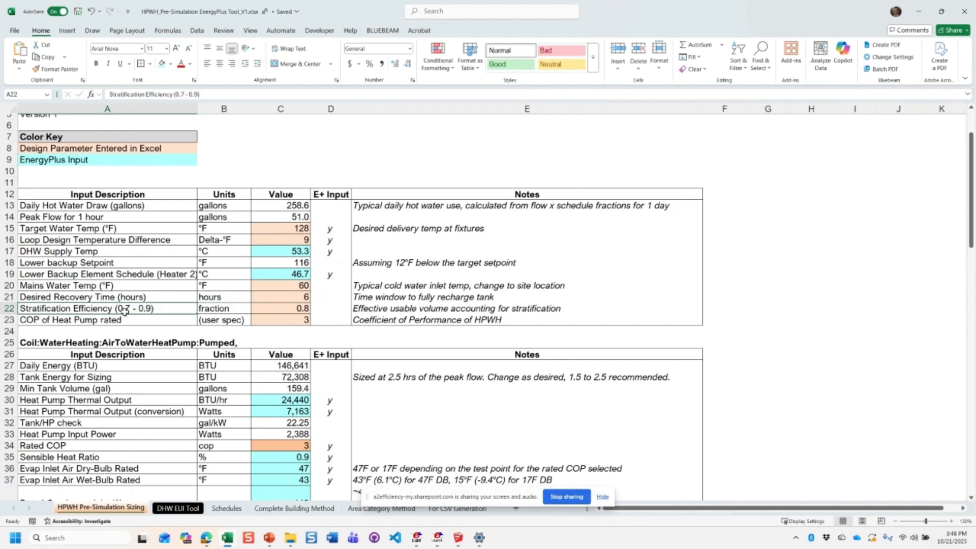
{"action": "scroll", "coordinate": [124, 311], "scroll_direction": "down", "scroll_amount": 2}
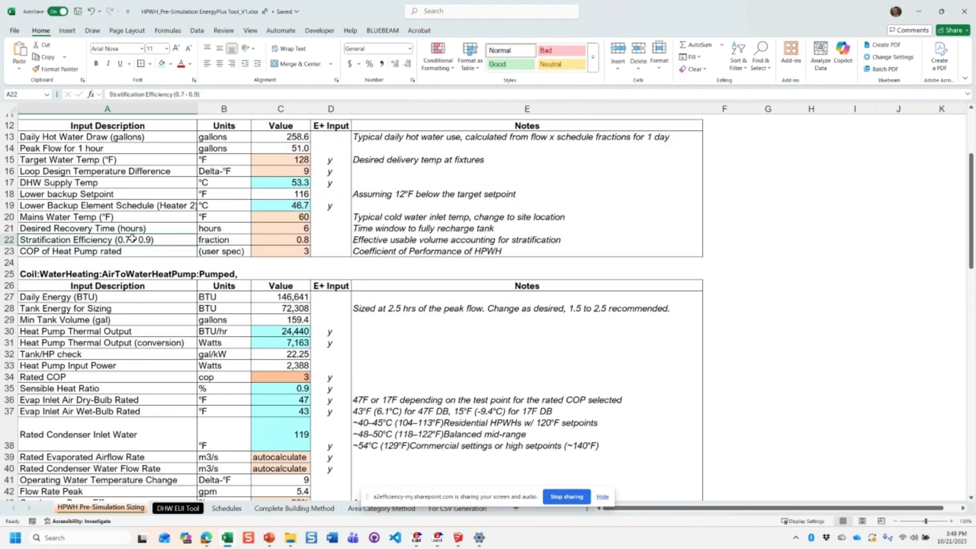
{"action": "left_click", "coordinate": [287, 238]}
{"action": "left_click", "coordinate": [153, 241]}
{"action": "left_click", "coordinate": [254, 251]}
{"action": "left_click", "coordinate": [394, 64]}
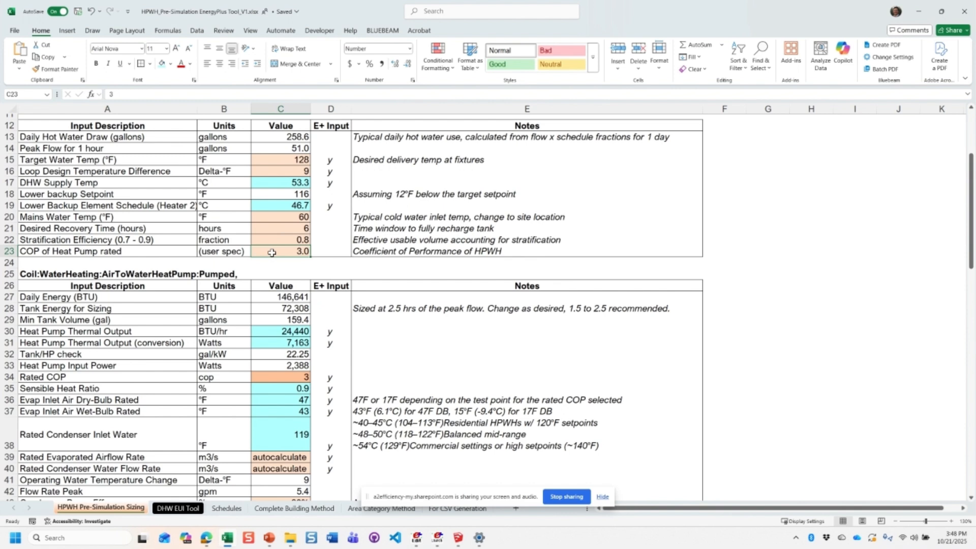
- Add the bold heading "Basic Inputs" in cell A11 above the first input table
{"action": "left_click", "coordinate": [279, 301]}
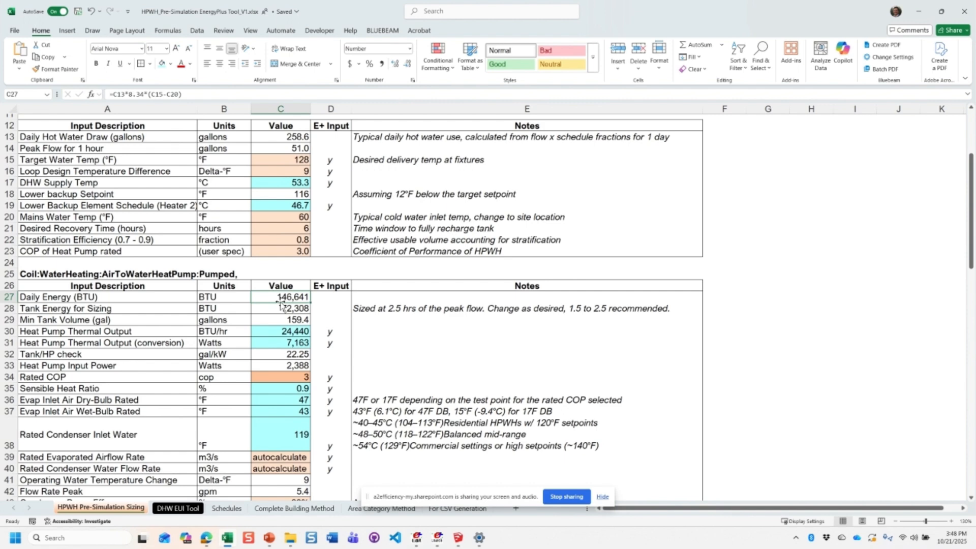
{"action": "left_click", "coordinate": [93, 126]}
{"action": "scroll", "coordinate": [120, 183], "scroll_direction": "up", "scroll_amount": 2}
{"action": "left_click", "coordinate": [103, 184]}
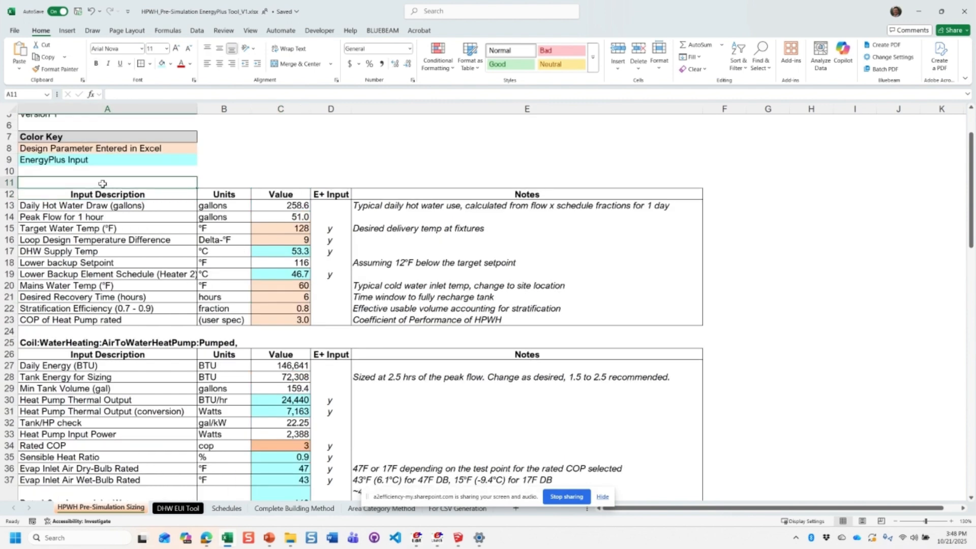
{"action": "type", "text": "Basic Input"}
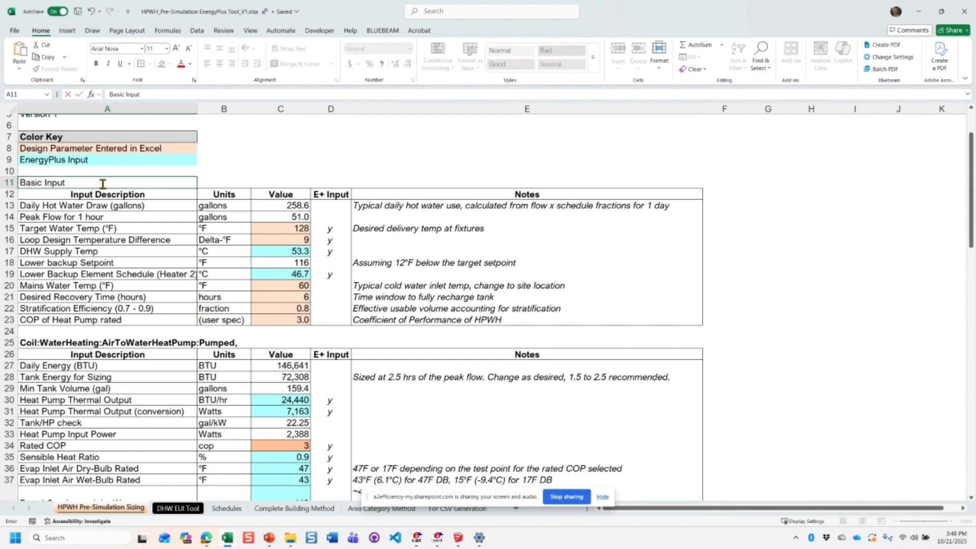
{"action": "type", "text": "s"}
{"action": "key", "text": "ctrl+Return"}
{"action": "key", "text": "ctrl+b"}
- Examine the Coil:WaterHeating:AirToWaterHeatPump:Pumped table's inputs from Daily Energy to Crank Case Heater Db
{"action": "scroll", "coordinate": [131, 287], "scroll_direction": "down", "scroll_amount": 2}
{"action": "left_click", "coordinate": [145, 273]}
{"action": "scroll", "coordinate": [161, 303], "scroll_direction": "down", "scroll_amount": 3}
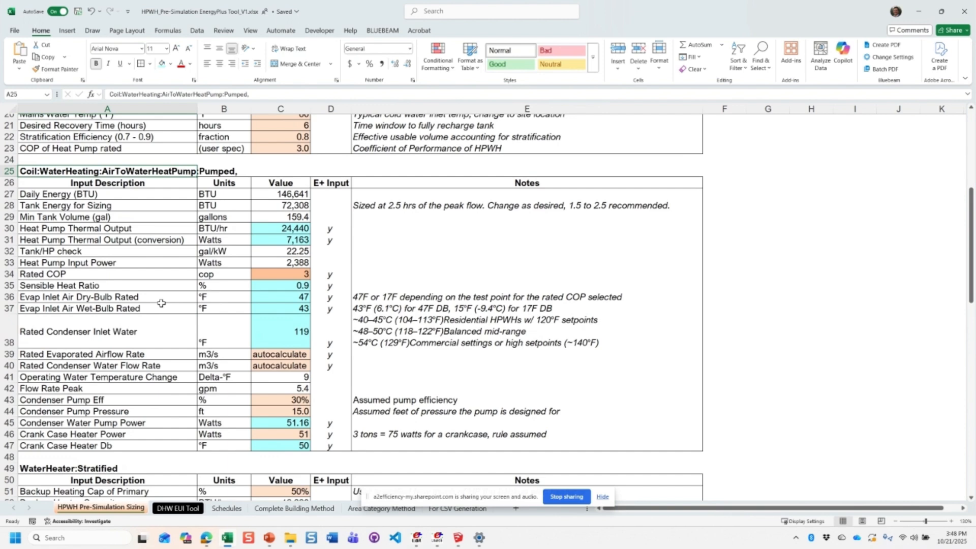
{"action": "left_click_drag", "start_coordinate": [67, 194], "coordinate": [114, 446]}
{"action": "left_click", "coordinate": [114, 445]}
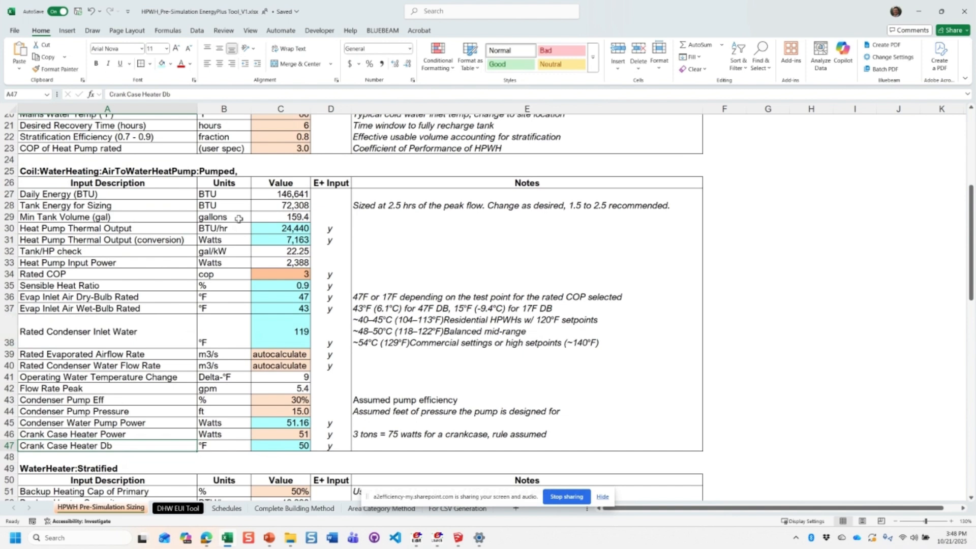
- Review the Coil:WaterHeating:AirToWaterHeatPump:Pumped table's Daily Energy and Tank Energy for Sizing formulas and the peak-flow sizing note
{"action": "left_click_drag", "start_coordinate": [77, 197], "coordinate": [114, 445]}
{"action": "left_click", "coordinate": [114, 445]}
{"action": "left_click", "coordinate": [62, 175]}
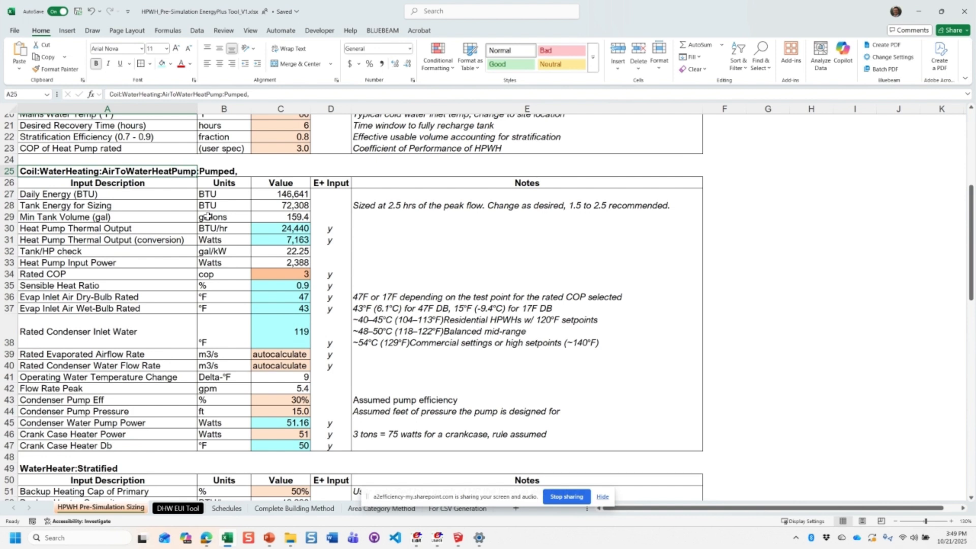
{"action": "left_click", "coordinate": [293, 206]}
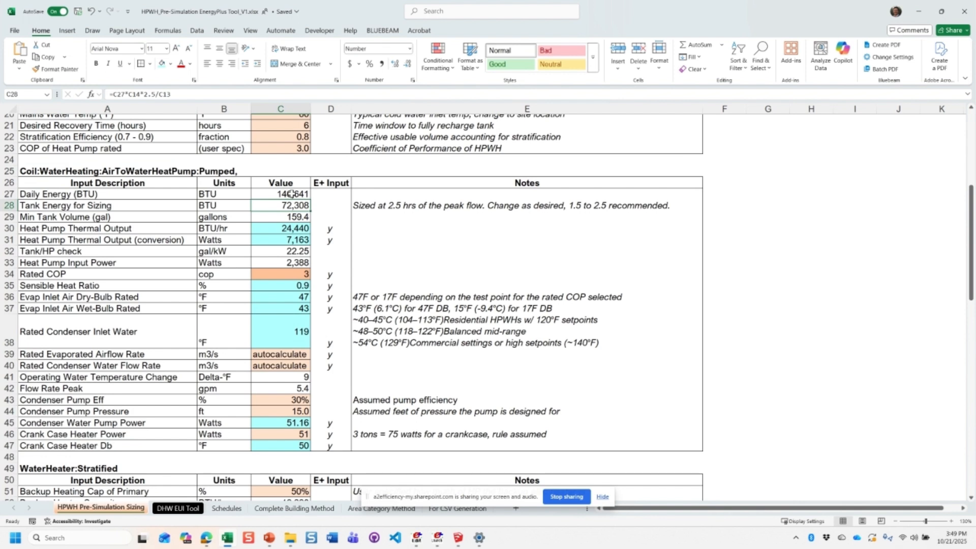
{"action": "left_click", "coordinate": [277, 195]}
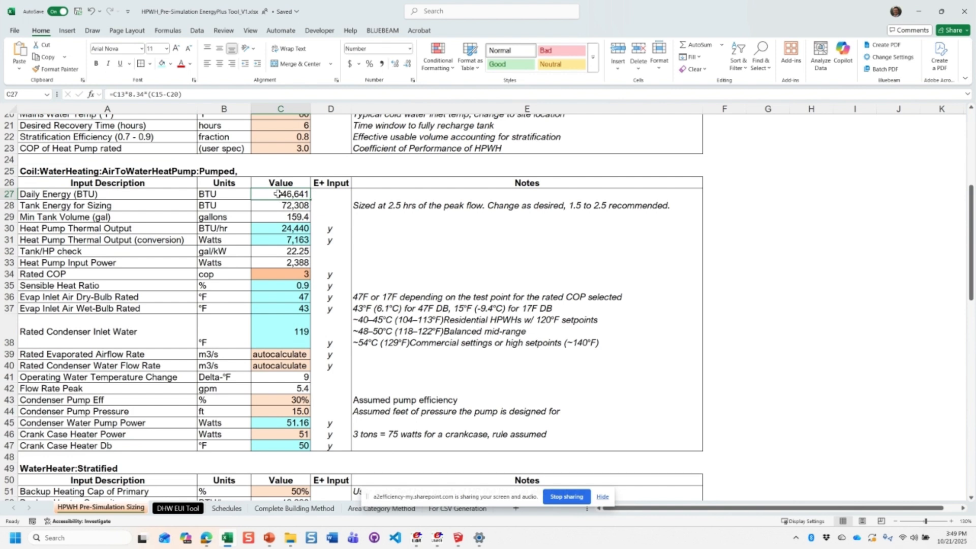
{"action": "left_click", "coordinate": [271, 206]}
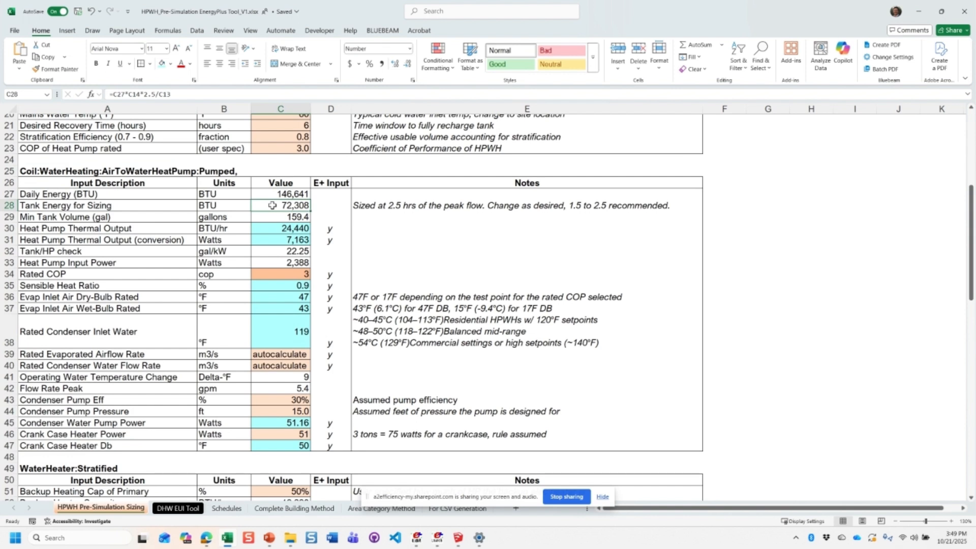
{"action": "left_click", "coordinate": [364, 206]}
{"action": "left_click", "coordinate": [373, 218]}
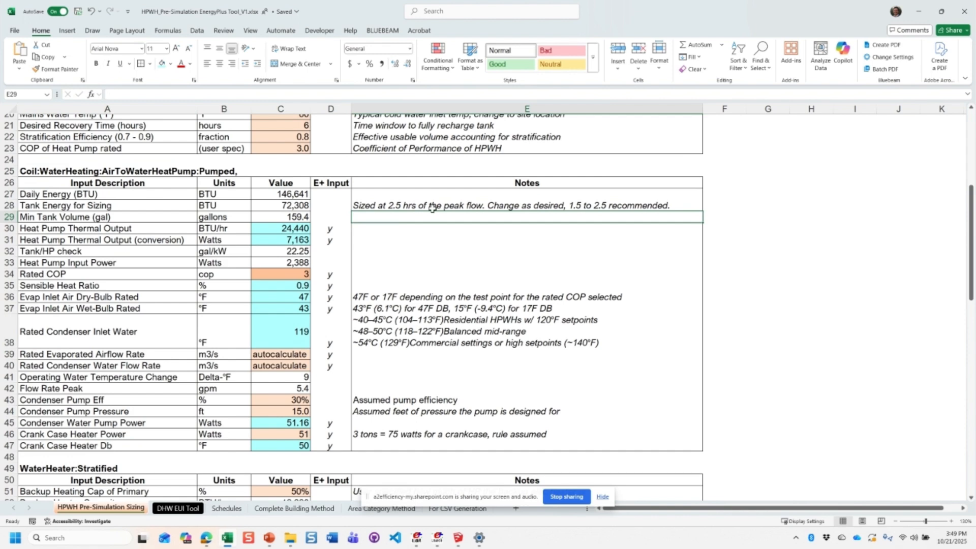
- Trace the Tank Energy for Sizing formula in C28 back to the daily energy, peak flow and daily draw cells
{"action": "left_click", "coordinate": [280, 206]}
{"action": "double_click", "coordinate": [281, 205]}
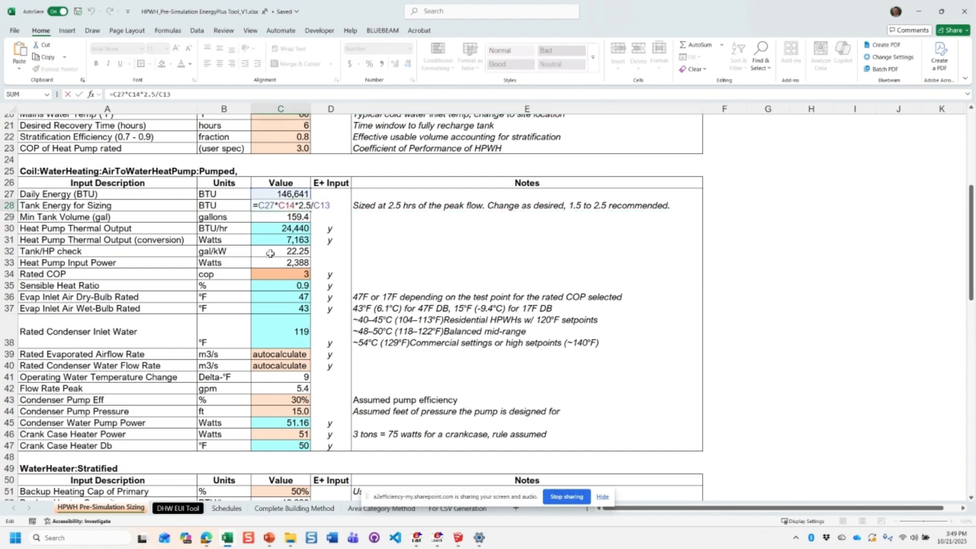
{"action": "scroll", "coordinate": [269, 253], "scroll_direction": "up", "scroll_amount": 3}
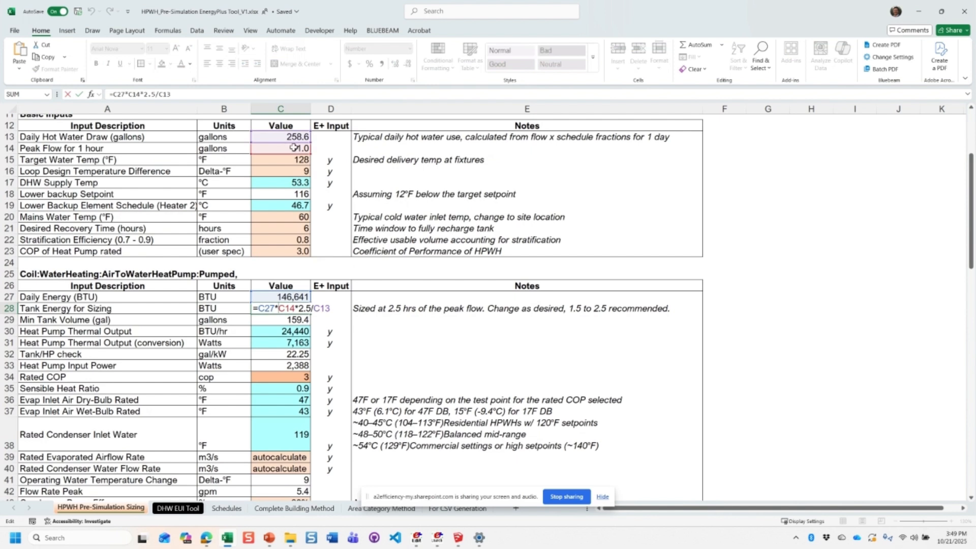
{"action": "left_click", "coordinate": [267, 318]}
{"action": "key", "text": "Escape"}
{"action": "left_click", "coordinate": [274, 296]}
{"action": "left_click_drag", "start_coordinate": [263, 302], "coordinate": [260, 319]}
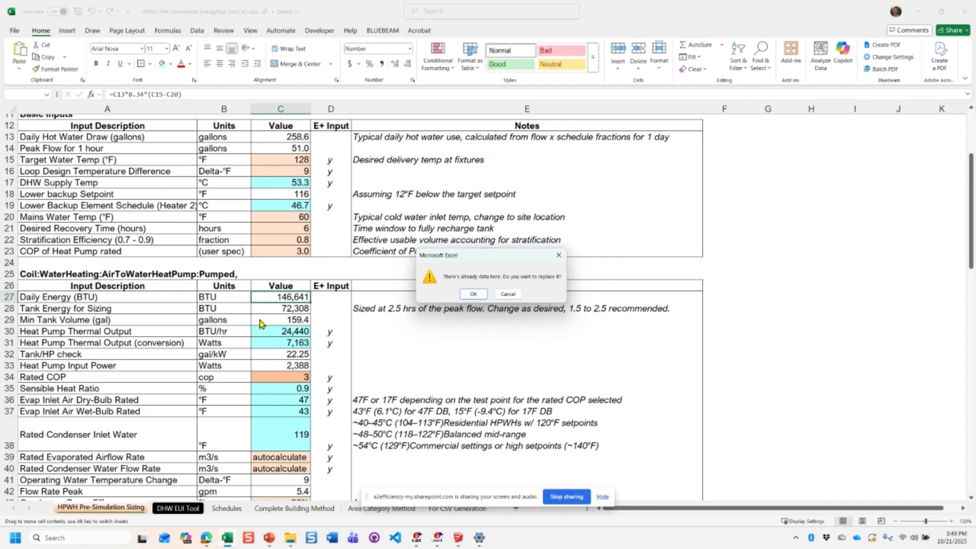
{"action": "key", "text": "Escape"}
{"action": "left_click", "coordinate": [276, 308]}
{"action": "scroll", "coordinate": [276, 309], "scroll_direction": "down", "scroll_amount": 1}
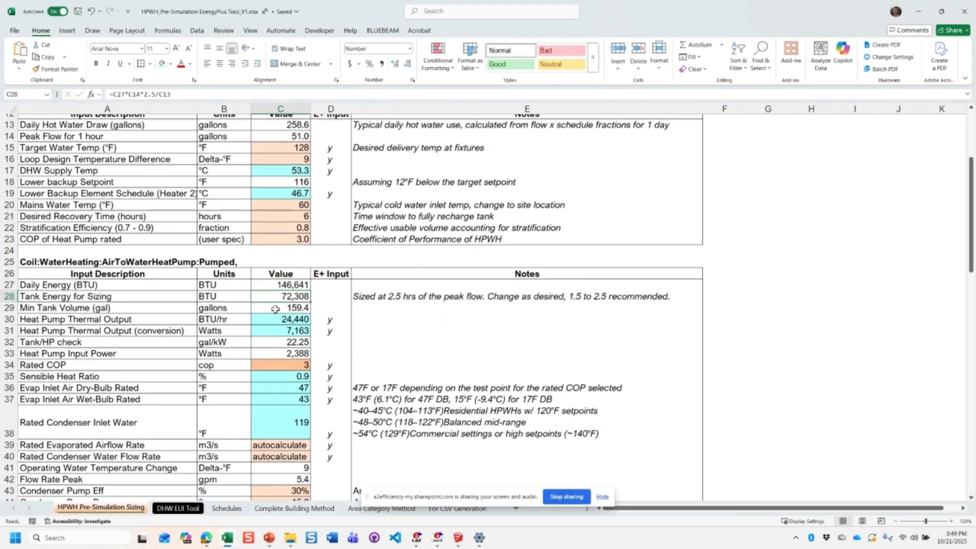
{"action": "scroll", "coordinate": [275, 308], "scroll_direction": "down", "scroll_amount": 1}
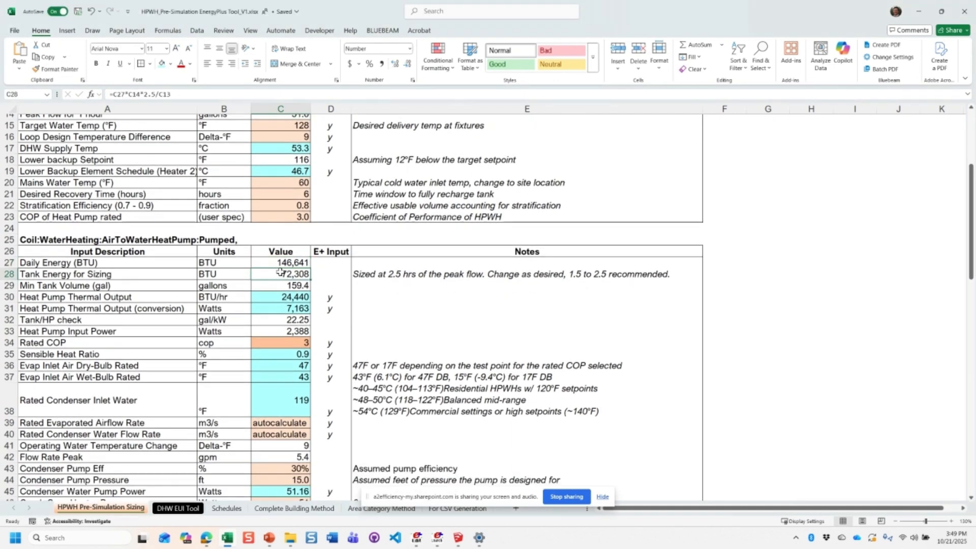
- Inspect which cells the Min Tank Volume formula in C29 refers to, leaving the formula as it is
{"action": "left_click", "coordinate": [142, 286]}
{"action": "double_click", "coordinate": [275, 284]}
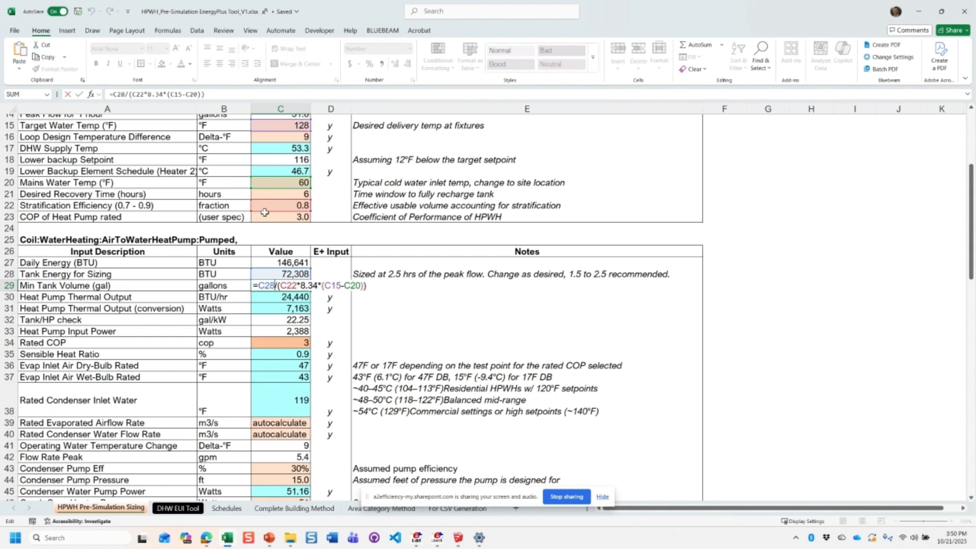
{"action": "key", "text": "Escape"}
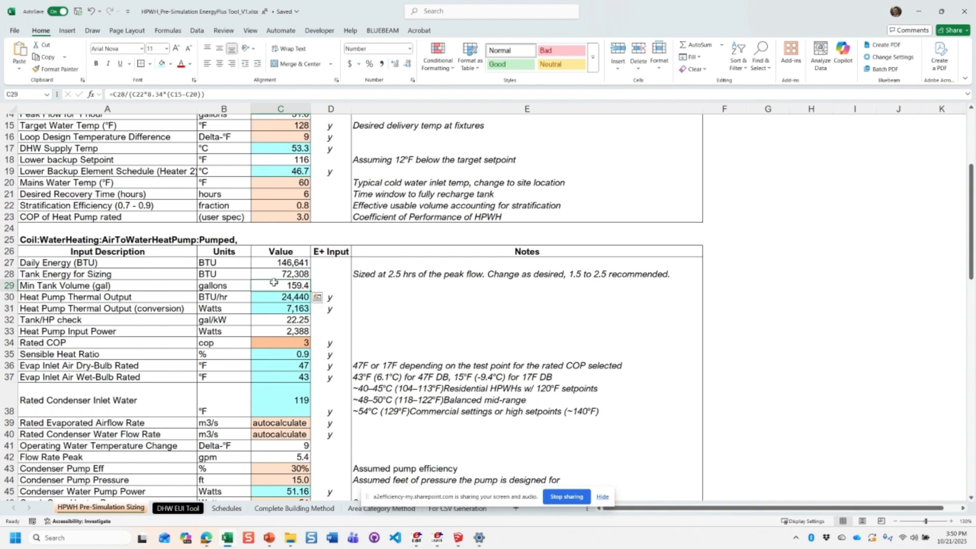
- Mark Min Tank Volume as an E+ input with a "y" formatted like the row below, and fill its value cell light blue
{"action": "scroll", "coordinate": [346, 307], "scroll_direction": "down", "scroll_amount": 5}
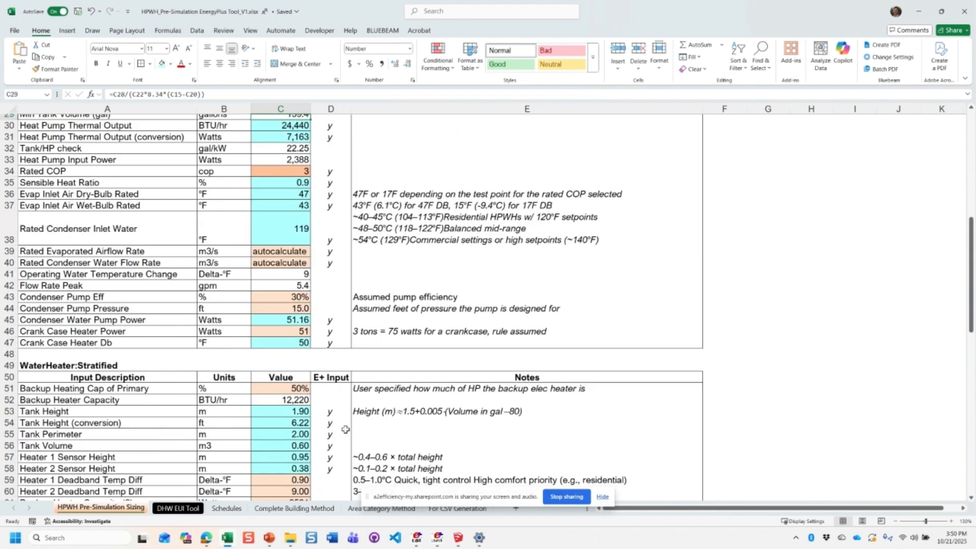
{"action": "scroll", "coordinate": [345, 430], "scroll_direction": "down", "scroll_amount": 2}
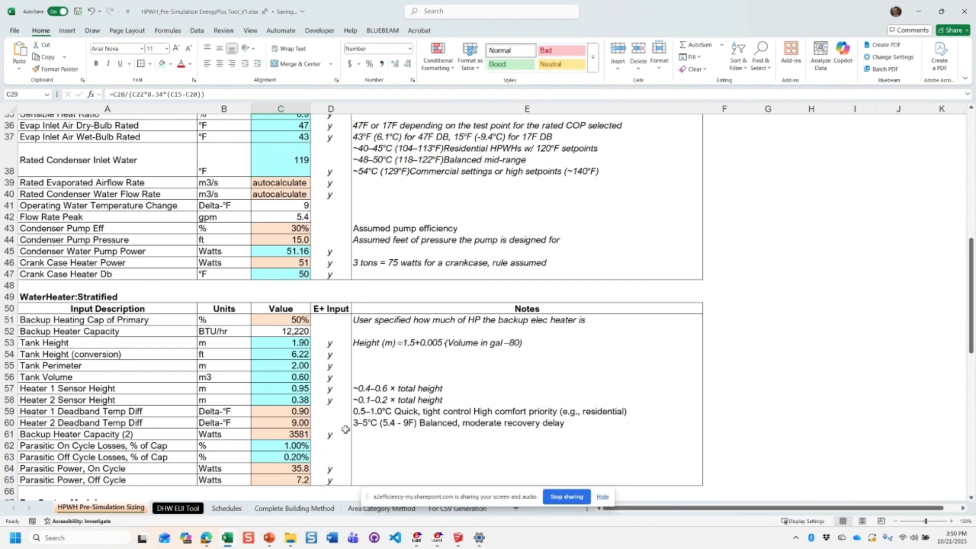
{"action": "left_click", "coordinate": [330, 320]}
{"action": "scroll", "coordinate": [323, 228], "scroll_direction": "up", "scroll_amount": 5}
{"action": "left_click", "coordinate": [325, 220]}
{"action": "type", "text": "y"}
{"action": "key", "text": "Left"}
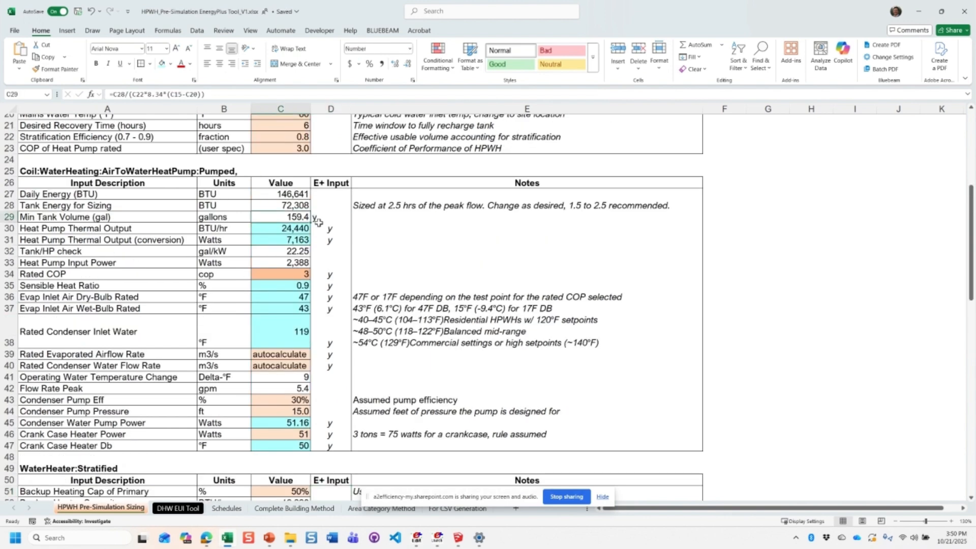
{"action": "key", "text": "Right"}
{"action": "key", "text": "Down"}
{"action": "key", "text": "ctrl+c"}
{"action": "key", "text": "Up"}
{"action": "key", "text": "ctrl+v"}
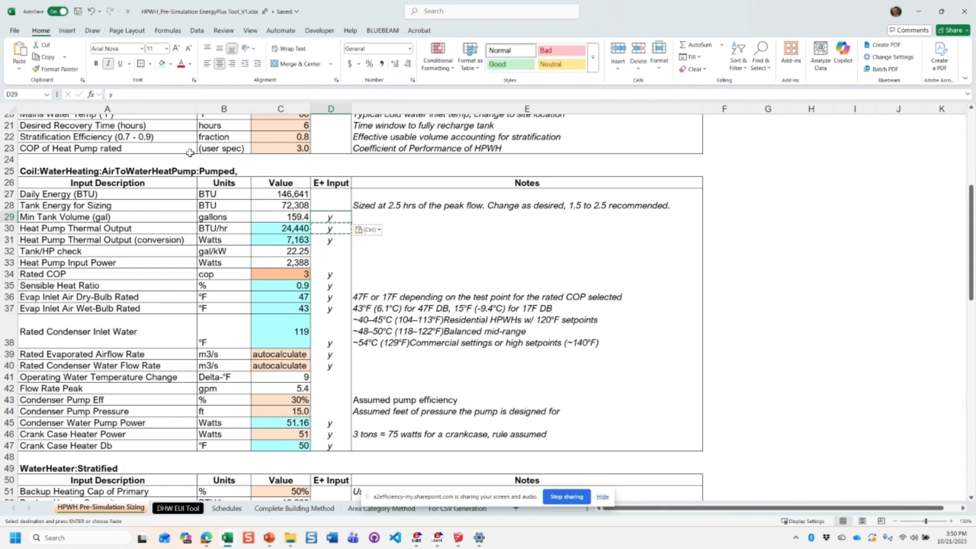
{"action": "key", "text": "Left"}
{"action": "left_click", "coordinate": [162, 64]}
- Examine the Heat Pump Thermal Output formula in BTU/hr, its recovery time reference, and the conversion to watts
{"action": "left_click", "coordinate": [293, 228]}
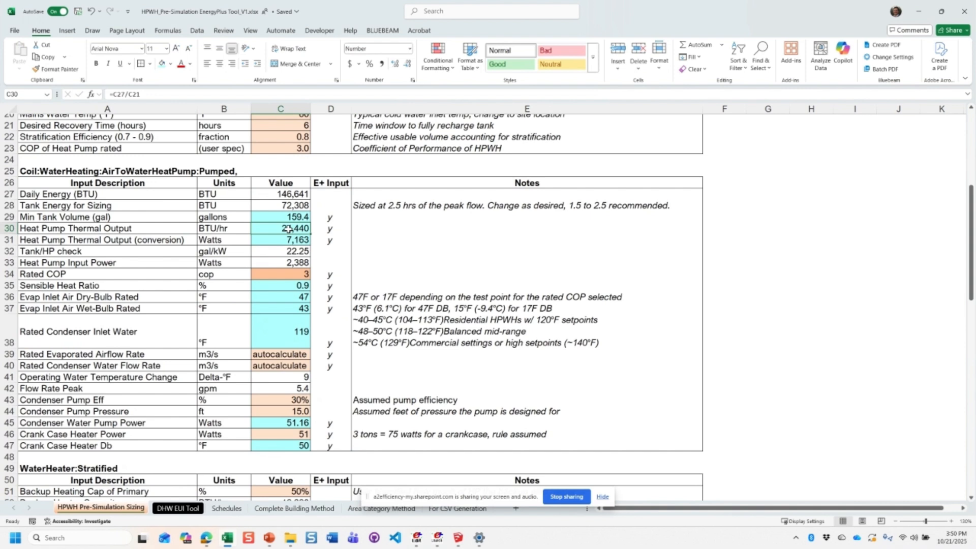
{"action": "key", "text": "F2"}
{"action": "double_click", "coordinate": [288, 229]}
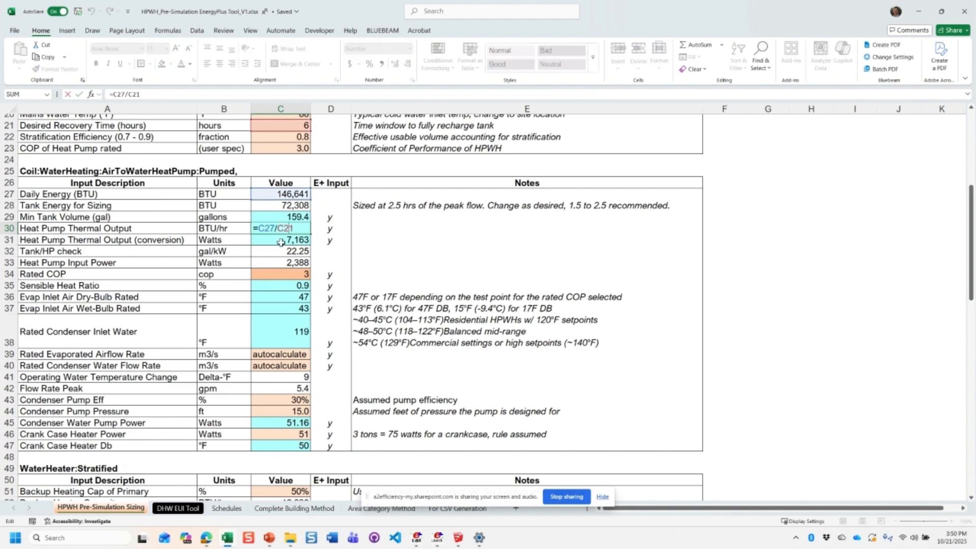
{"action": "double_click", "coordinate": [262, 238]}
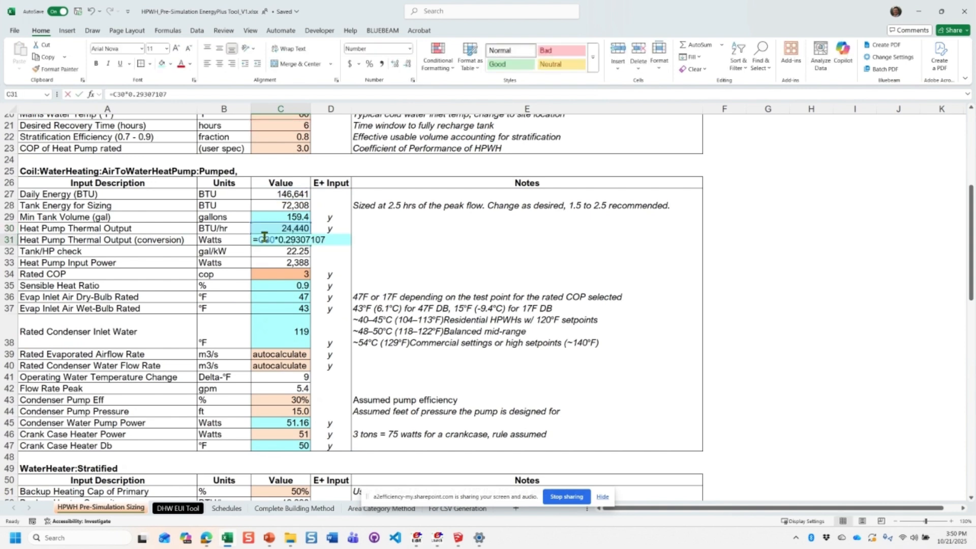
{"action": "double_click", "coordinate": [271, 228]}
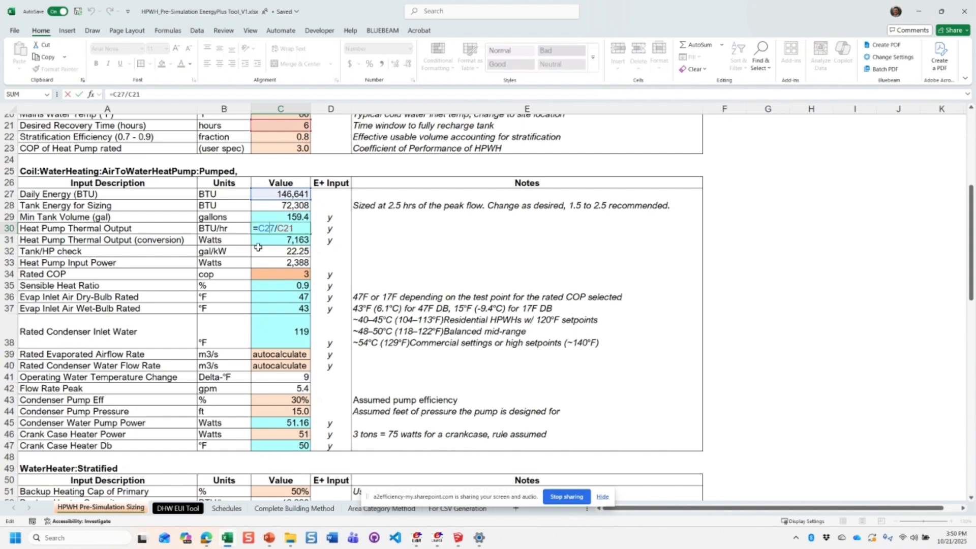
{"action": "scroll", "coordinate": [205, 247], "scroll_direction": "up", "scroll_amount": 1}
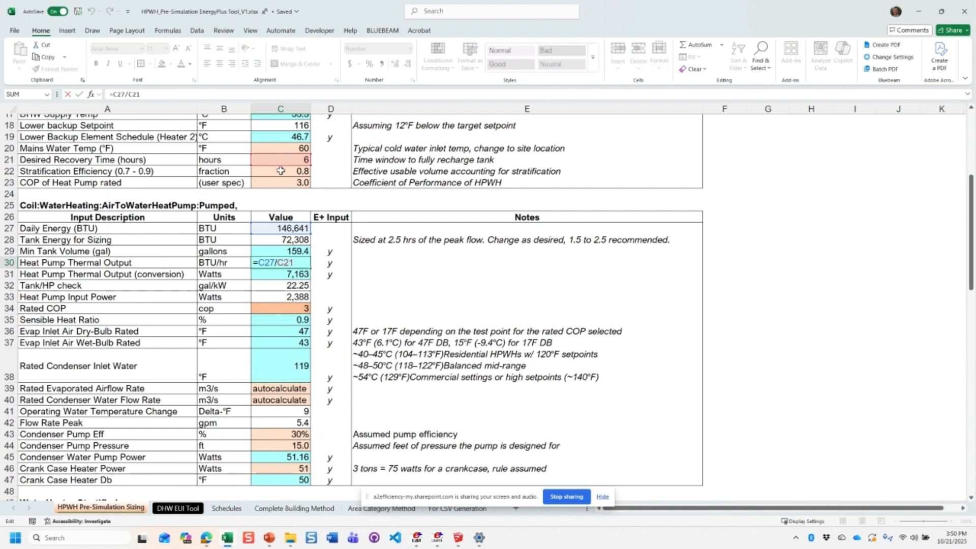
{"action": "left_click", "coordinate": [260, 261]}
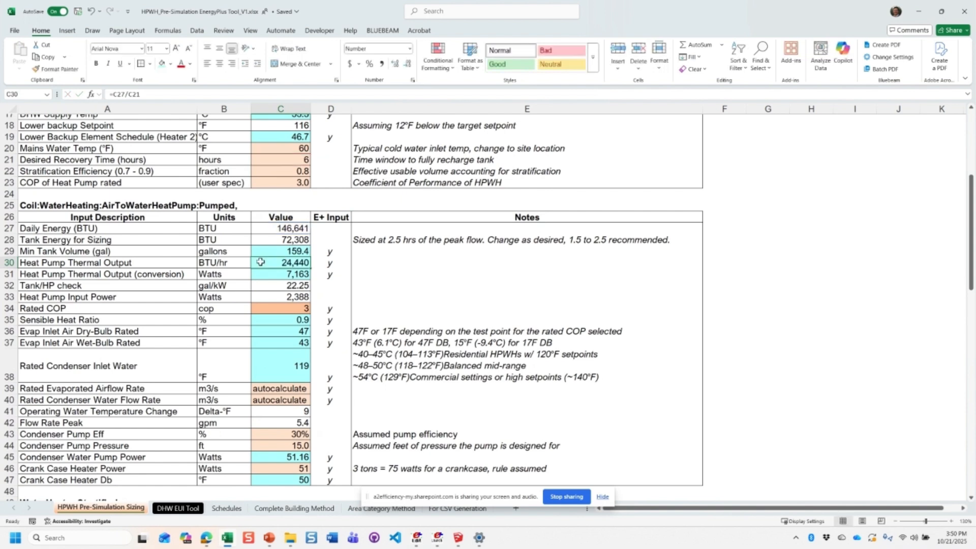
{"action": "left_click", "coordinate": [241, 265]}
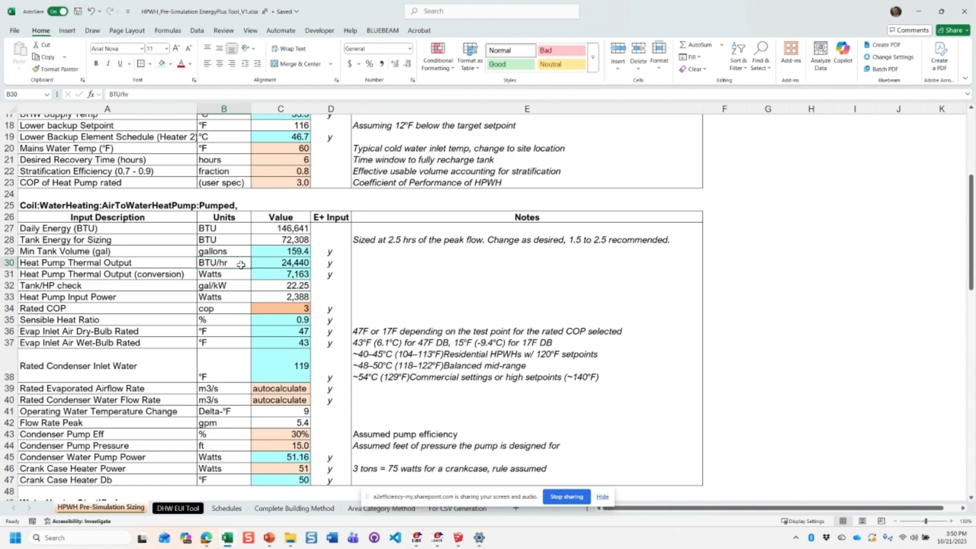
{"action": "left_click", "coordinate": [266, 264]}
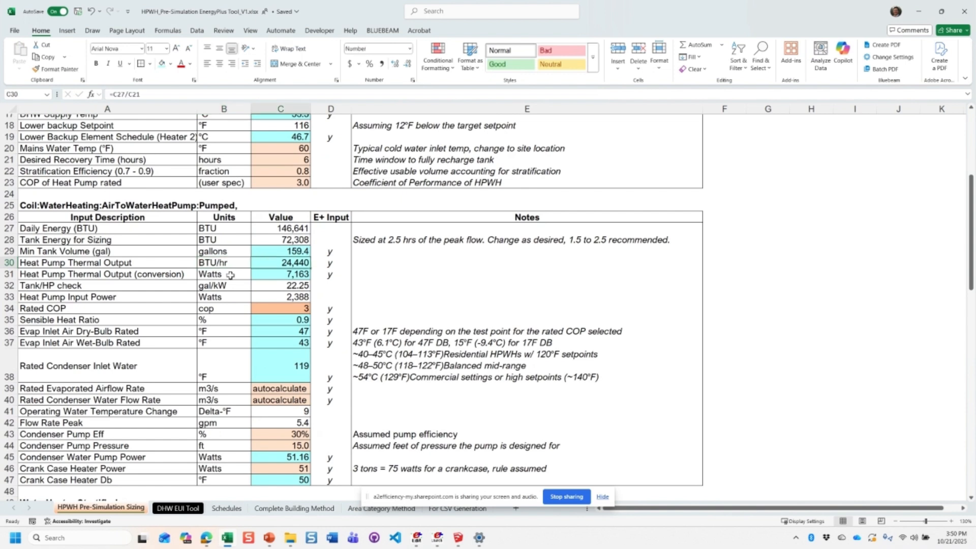
{"action": "left_click", "coordinate": [260, 275]}
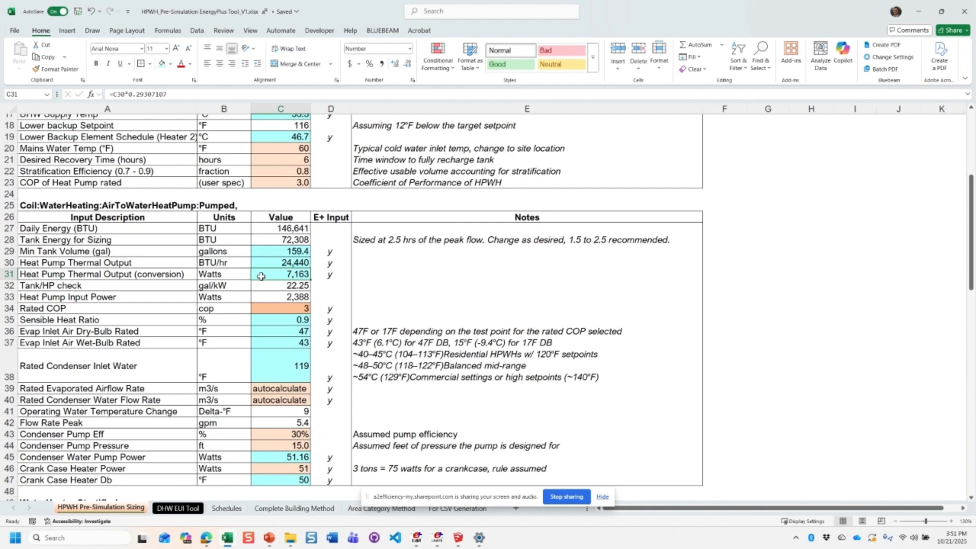
- Review the Tank/HP check and Heat Pump Input Power formulas, along with the heat pump COP in the basic inputs
{"action": "left_click", "coordinate": [273, 282]}
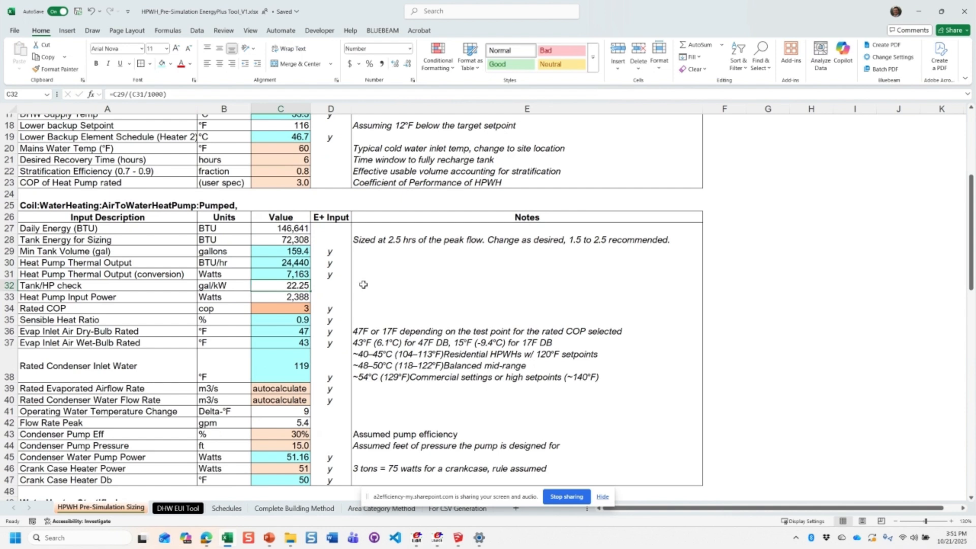
{"action": "left_click", "coordinate": [370, 286]}
{"action": "left_click", "coordinate": [270, 283]}
{"action": "left_click", "coordinate": [275, 298]}
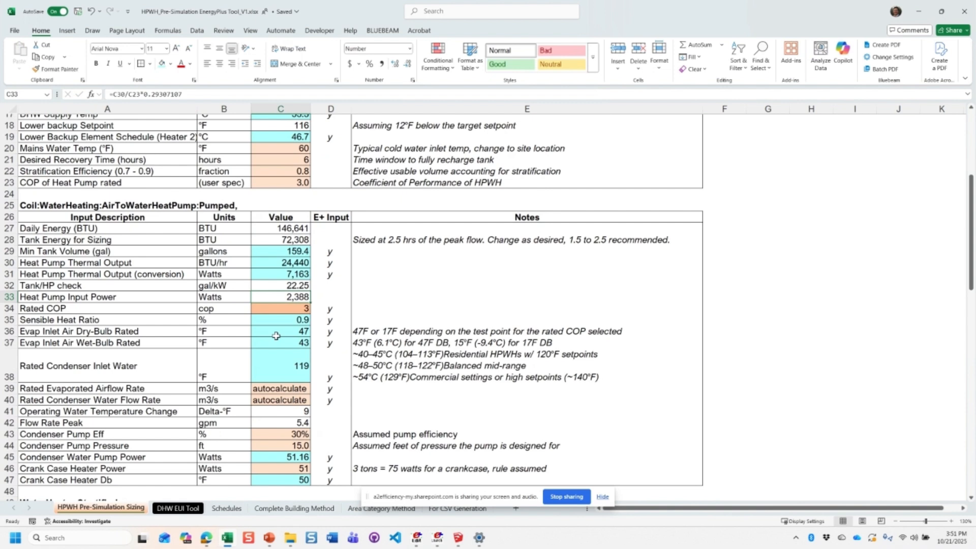
{"action": "left_click", "coordinate": [294, 180]}
- Review the rated evaporator inlet dry-bulb and wet-bulb temperatures against their test-point notes
{"action": "mouse_move", "coordinate": [287, 330]}
{"action": "left_mouse_down"}
{"action": "mouse_move", "coordinate": [282, 348]}
{"action": "mouse_move", "coordinate": [282, 340]}
{"action": "left_mouse_up"}
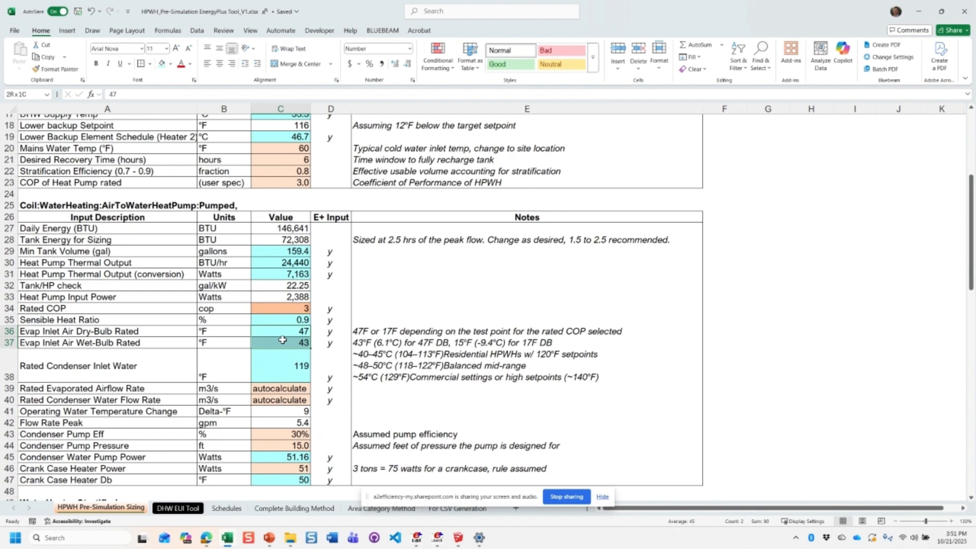
{"action": "left_click", "coordinate": [282, 346]}
{"action": "left_click", "coordinate": [282, 328]}
{"action": "left_click", "coordinate": [295, 344]}
{"action": "left_click", "coordinate": [358, 332]}
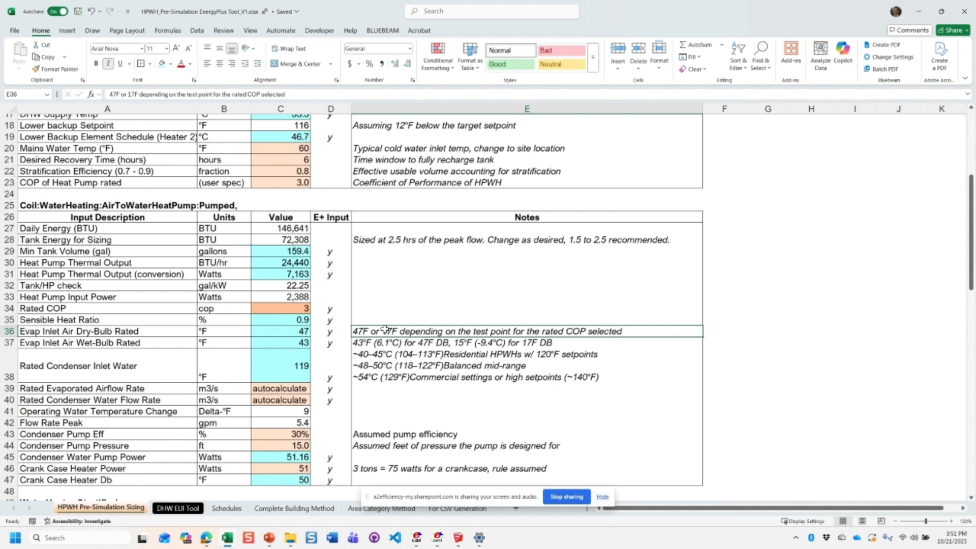
{"action": "left_click", "coordinate": [456, 346]}
{"action": "left_click", "coordinate": [451, 331]}
{"action": "left_click", "coordinate": [455, 343]}
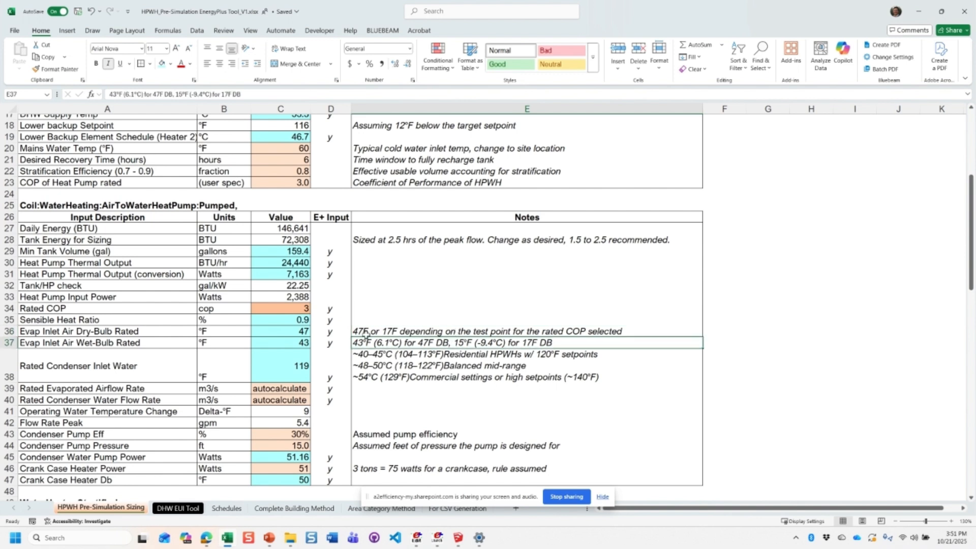
{"action": "left_click", "coordinate": [294, 333]}
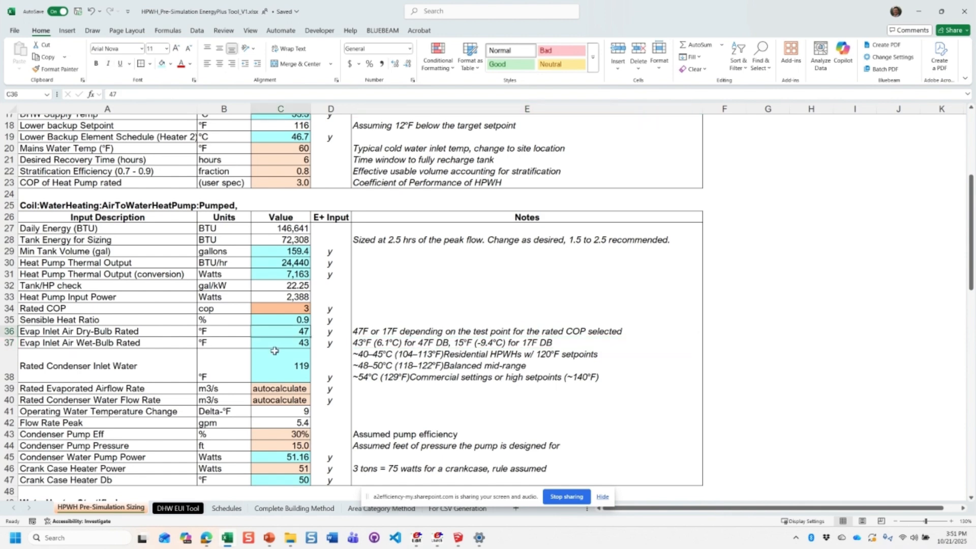
- Inspect the cell references in the Rated Condenser Inlet Water formula in C38 and keep the formula unchanged
{"action": "scroll", "coordinate": [274, 352], "scroll_direction": "down", "scroll_amount": 1}
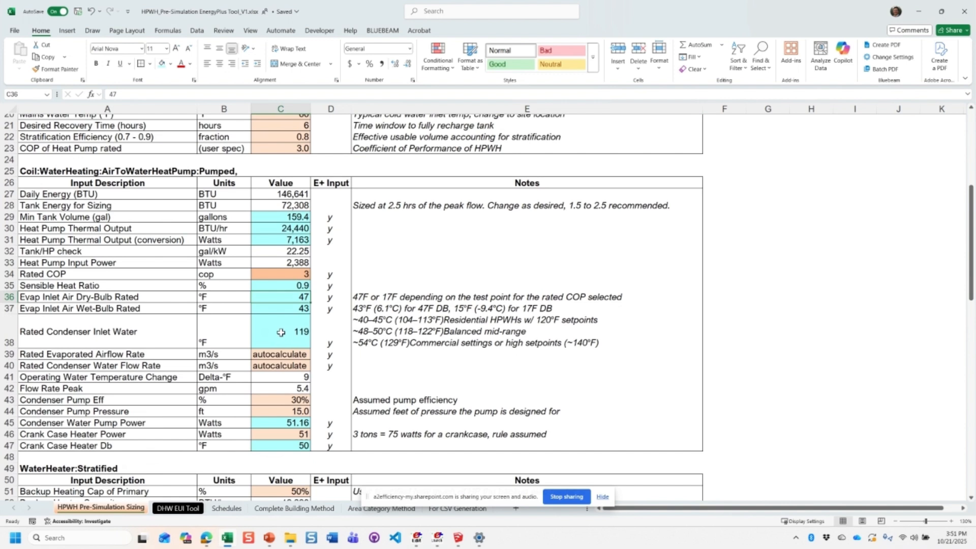
{"action": "left_click", "coordinate": [283, 332]}
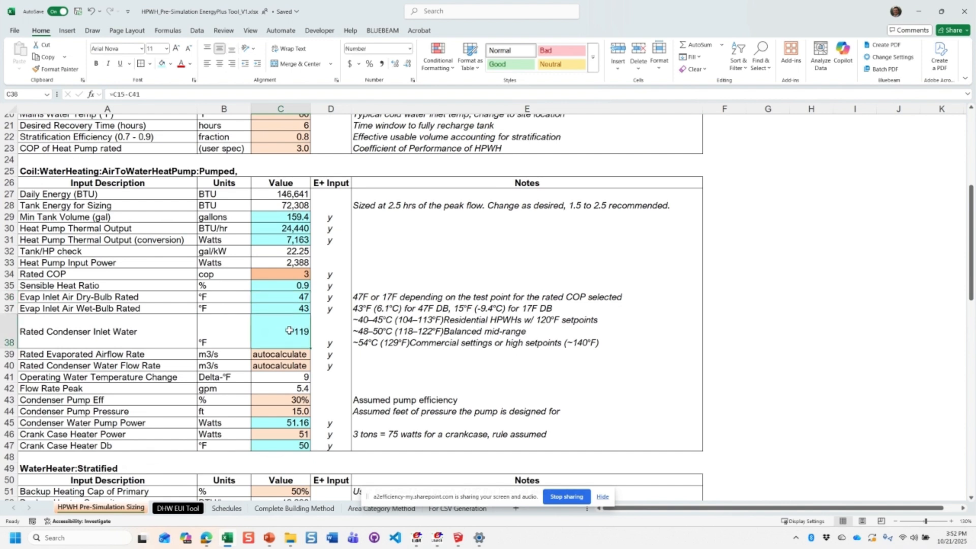
{"action": "double_click", "coordinate": [288, 330]}
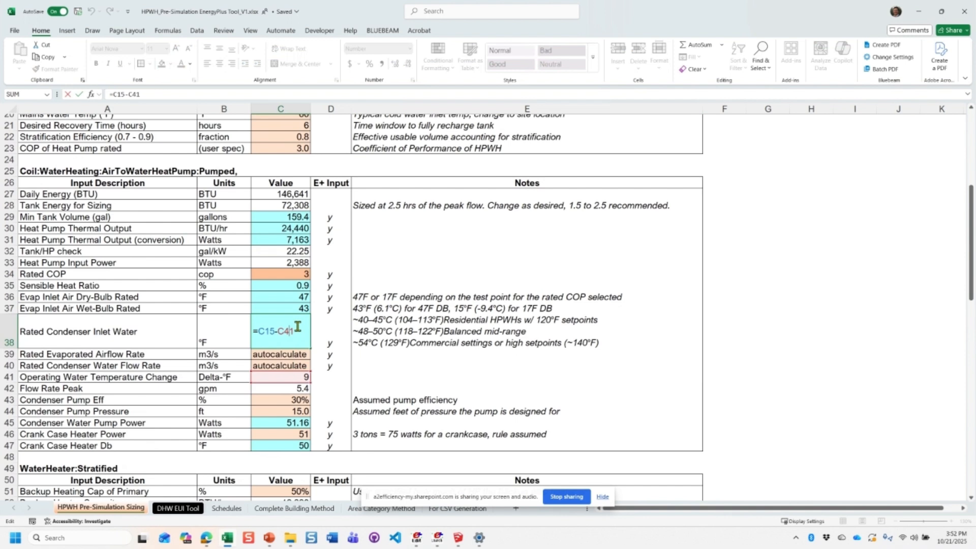
{"action": "key", "text": "ctrl+Return"}
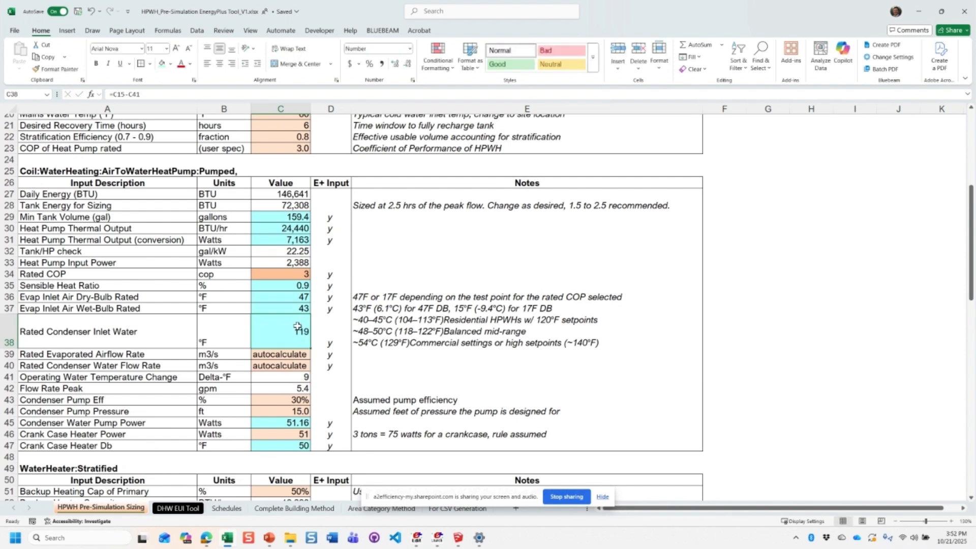
- Review the Operating Water Temperature Change reference and the inputs for rated evaporator airflow and rated condenser water flow rate
{"action": "left_click", "coordinate": [288, 379]}
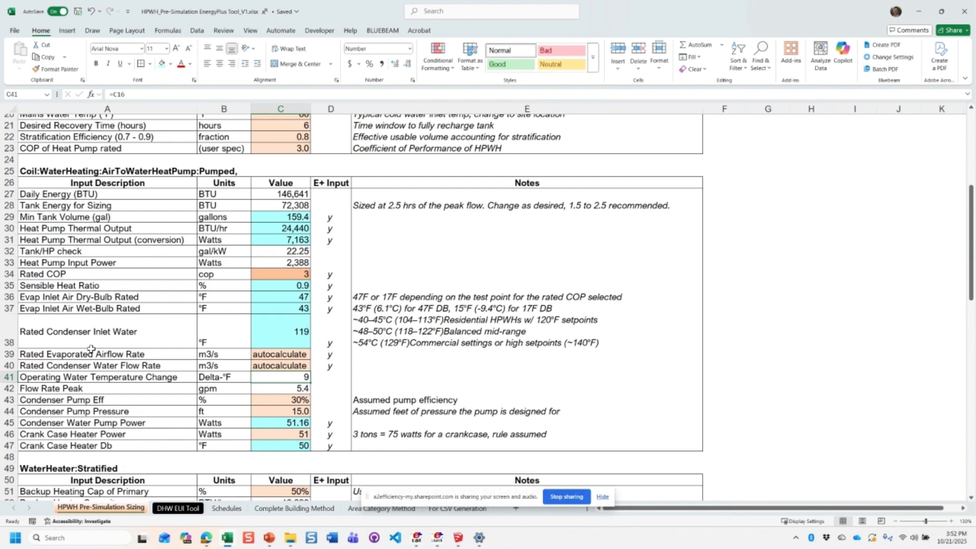
{"action": "left_click_drag", "start_coordinate": [91, 349], "coordinate": [273, 366]}
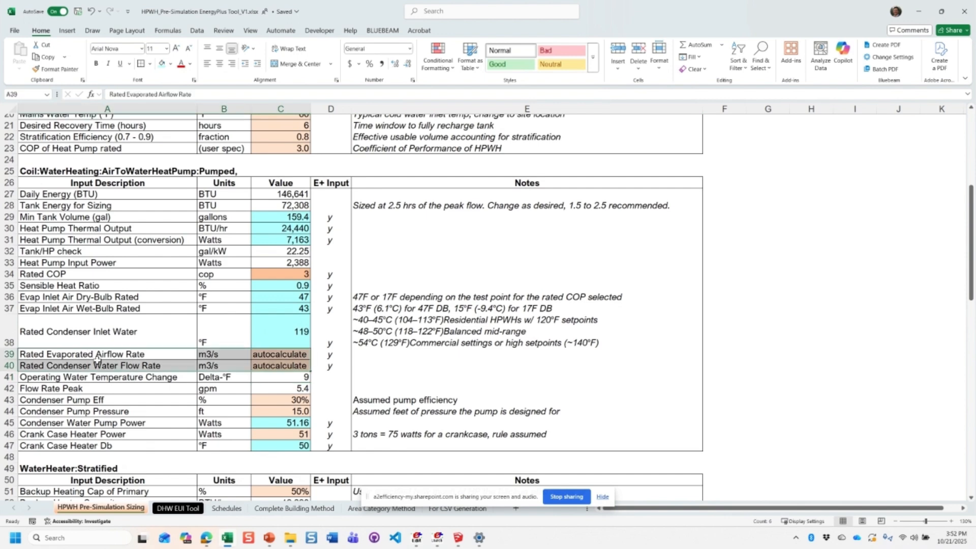
{"action": "scroll", "coordinate": [153, 346], "scroll_direction": "down", "scroll_amount": 1}
{"action": "left_click", "coordinate": [282, 322]}
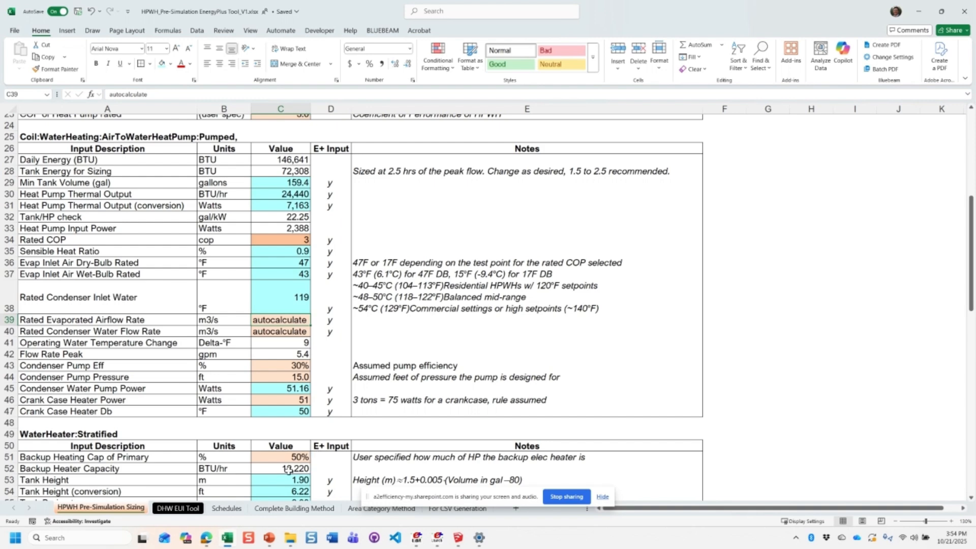
- Go back to the Coil:WaterHeating:AirToWaterHeatPump:Pumped heading and view the Basic Inputs table above it
{"action": "left_click", "coordinate": [276, 425]}
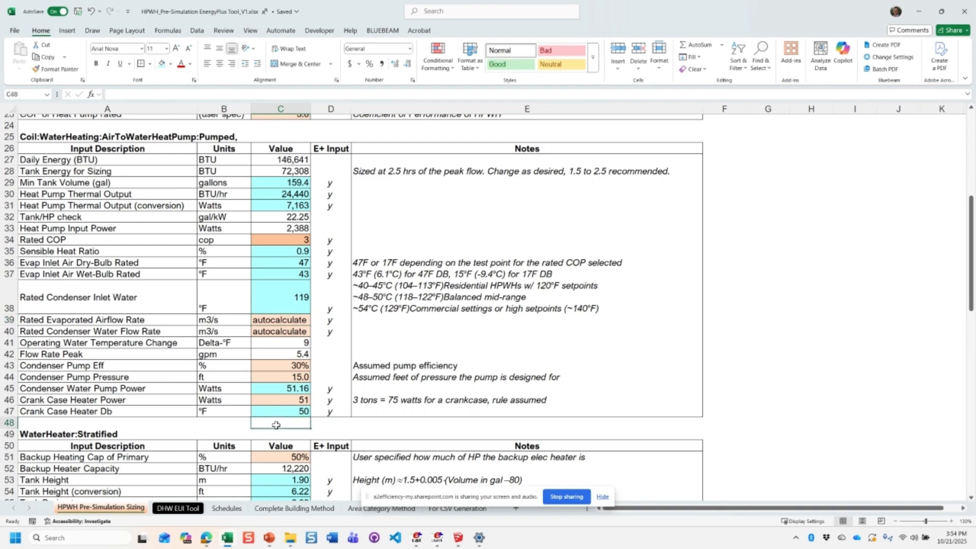
{"action": "left_click", "coordinate": [412, 427]}
{"action": "scroll", "coordinate": [333, 425], "scroll_direction": "up", "scroll_amount": 3}
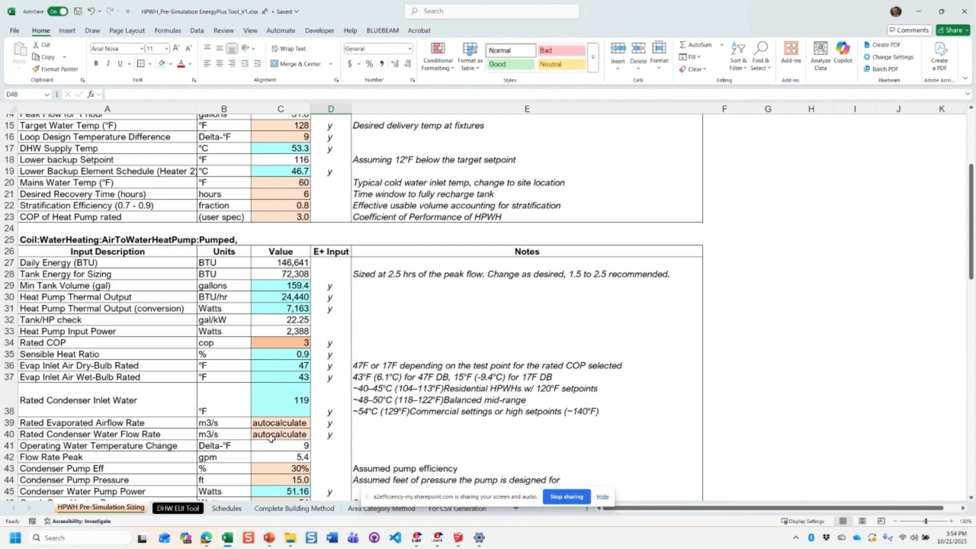
{"action": "left_click", "coordinate": [38, 236]}
{"action": "scroll", "coordinate": [275, 369], "scroll_direction": "up", "scroll_amount": 5}
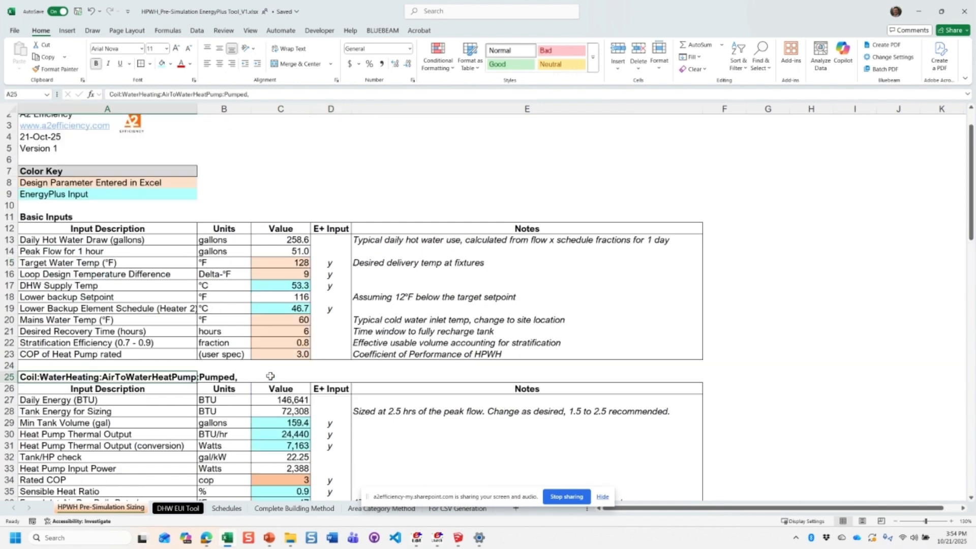